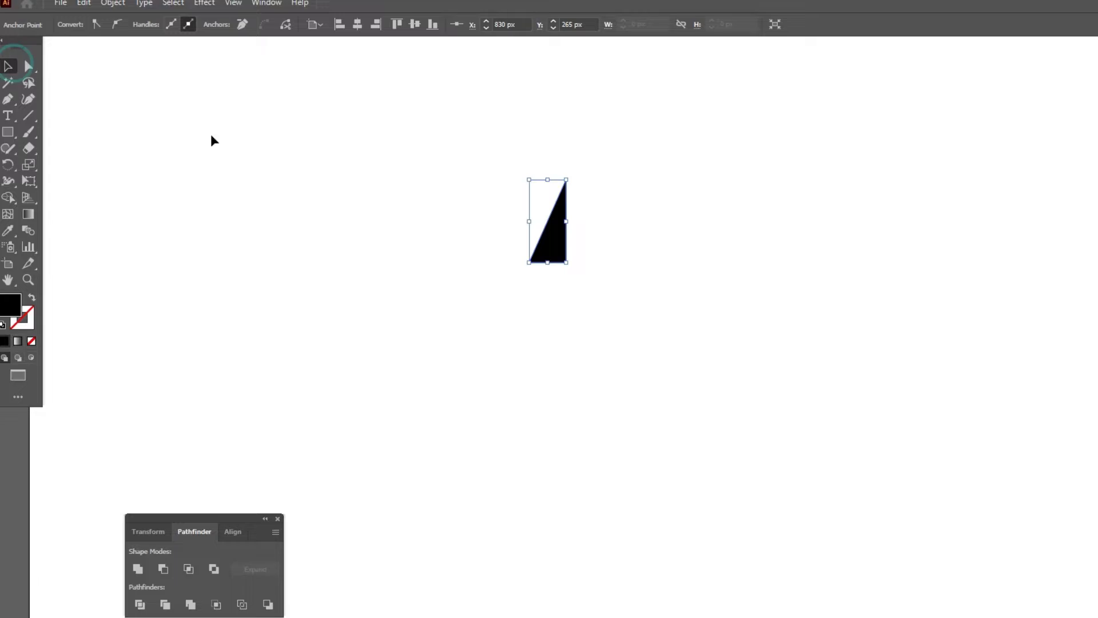
# Make a vertically mirrored copy of the black right triangle and place it against the original's upright edge to form a full triangle.
pyautogui.rightClick(553, 233)
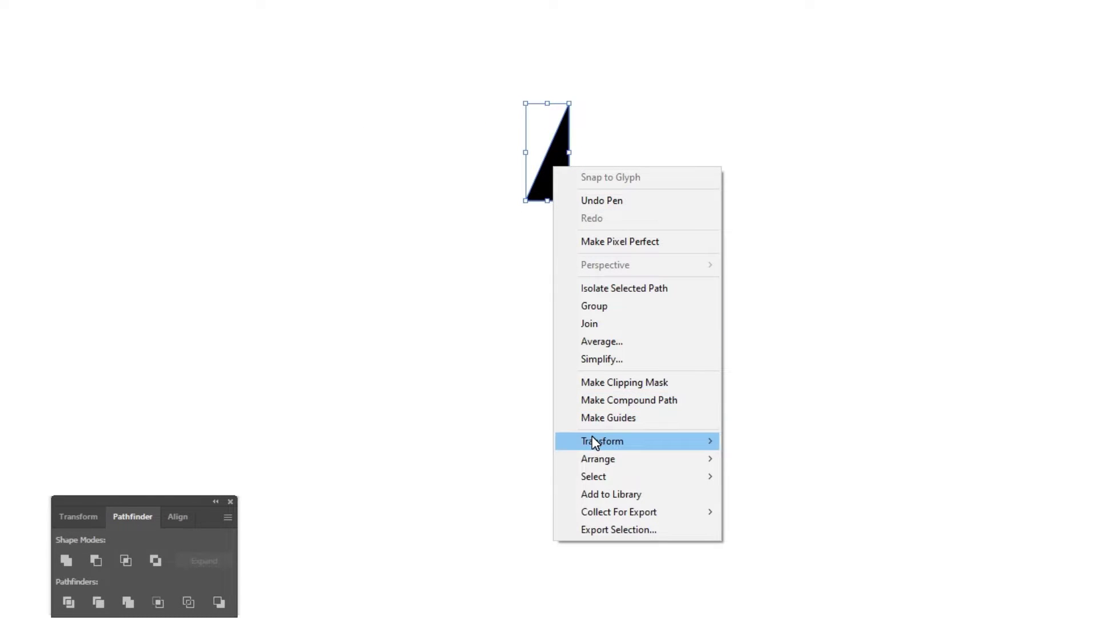
pyautogui.moveTo(679, 440)
pyautogui.click(764, 500)
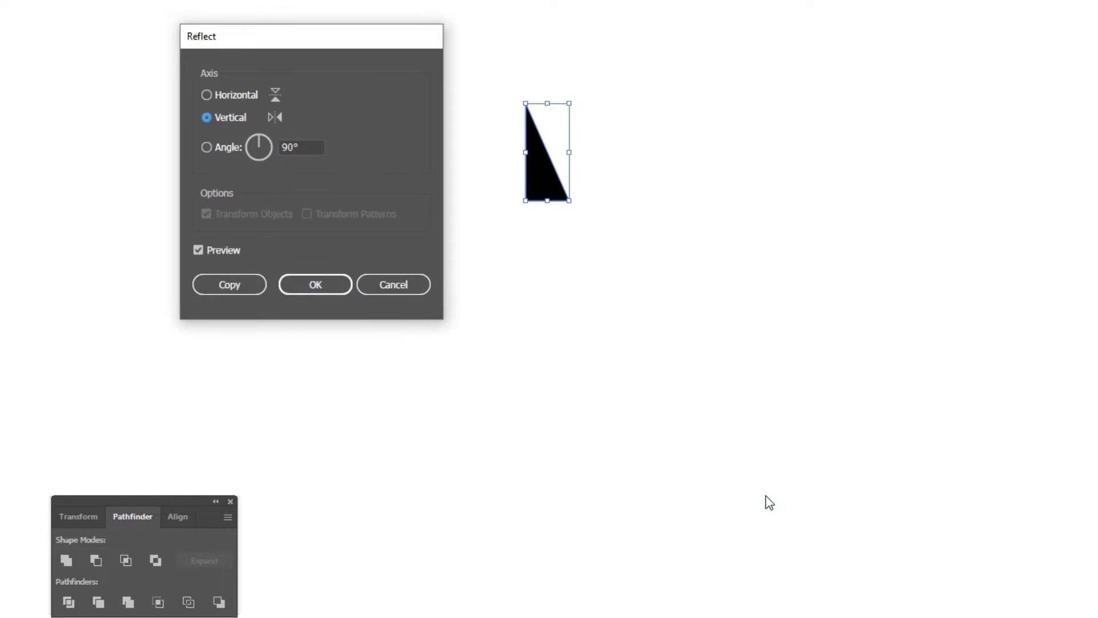
pyautogui.click(229, 284)
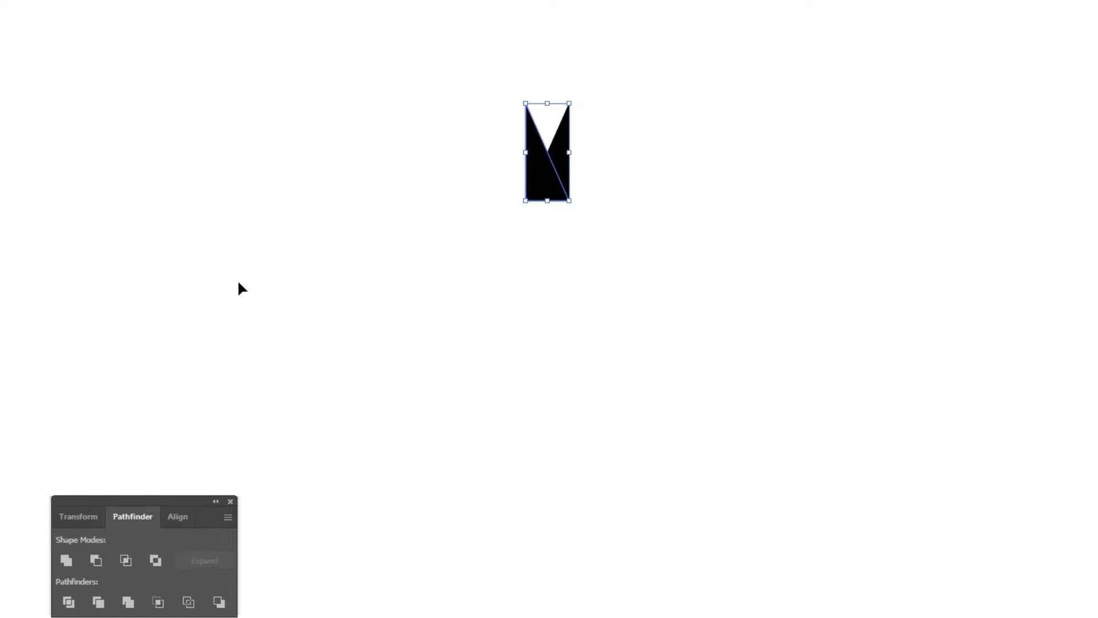
pyautogui.click(461, 260)
pyautogui.moveTo(549, 179); pyautogui.dragTo(593, 183)
pyautogui.click(501, 138)
# Make the two triangle halves slightly narrower together and unite them into one shape.
pyautogui.moveTo(490, 115); pyautogui.dragTo(618, 195)
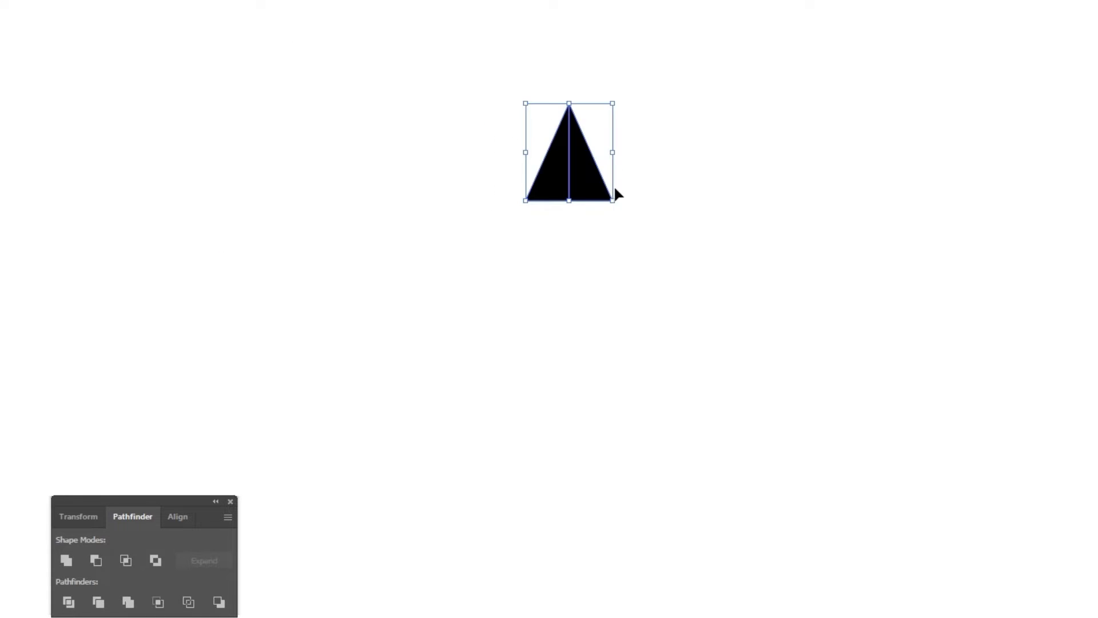
pyautogui.moveTo(614, 156); pyautogui.dragTo(643, 129)
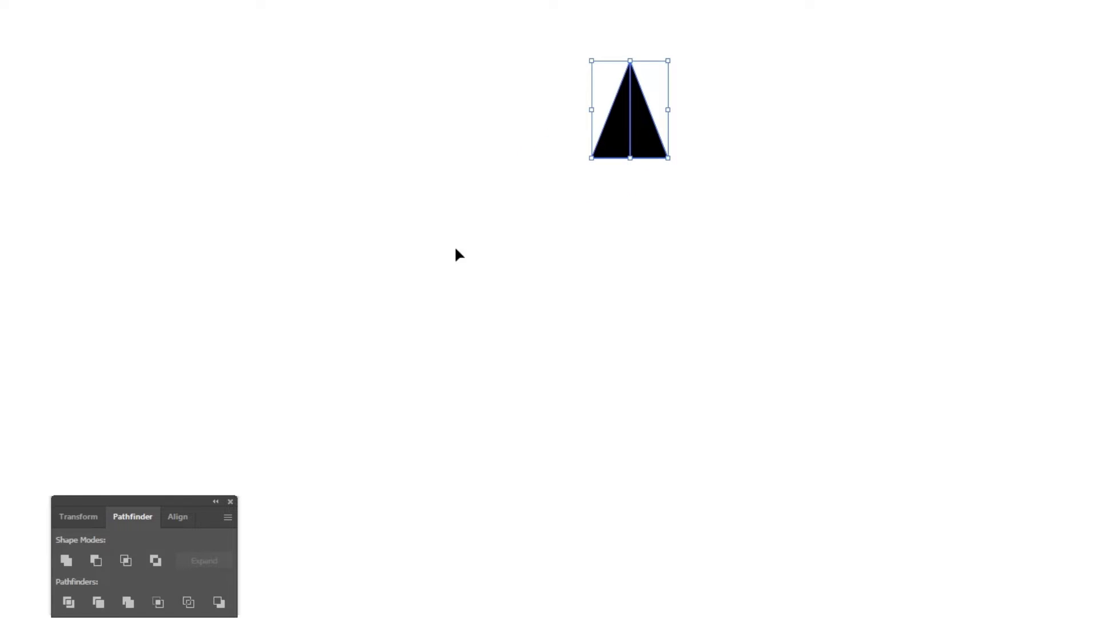
pyautogui.click(68, 561)
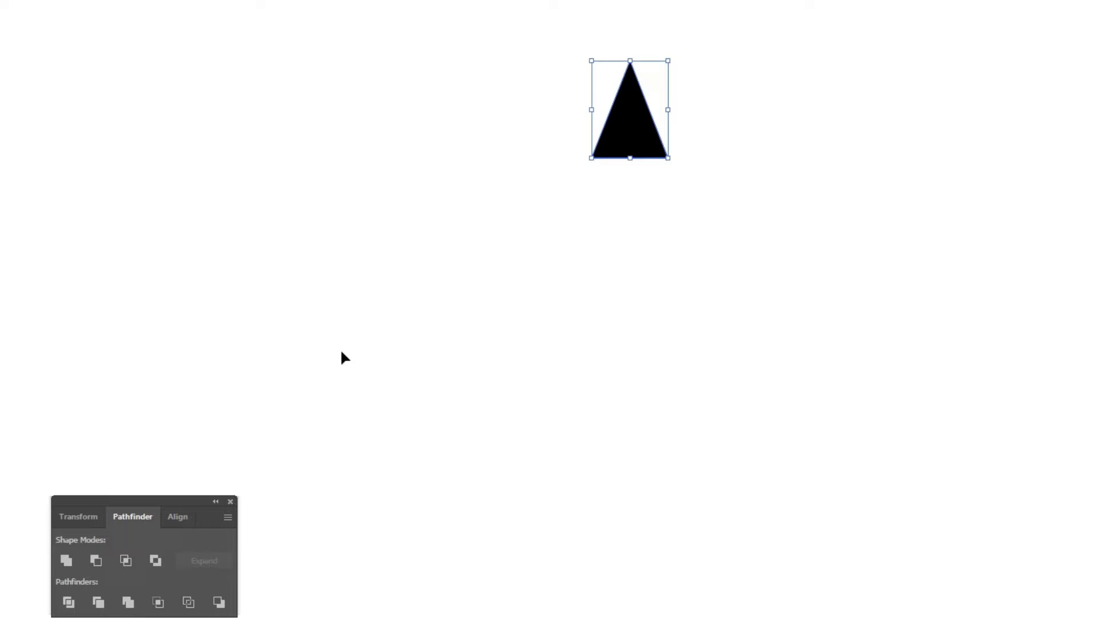
pyautogui.click(469, 225)
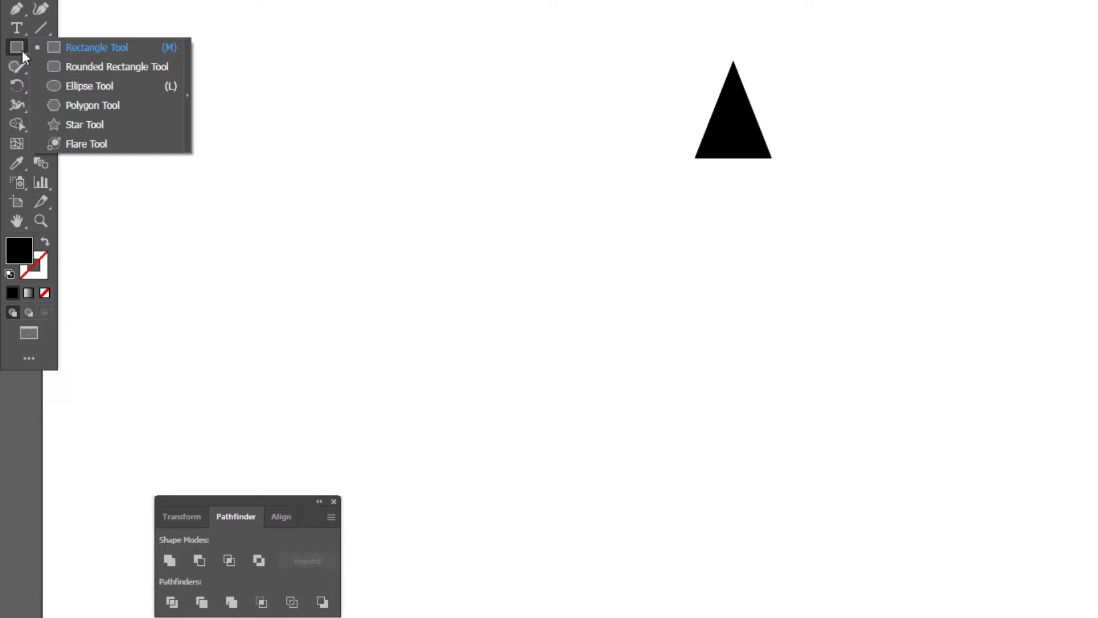
# Draw a black circle about 68 px wide, centred below the triangle.
pyautogui.moveTo(22, 50); pyautogui.dragTo(57, 85)
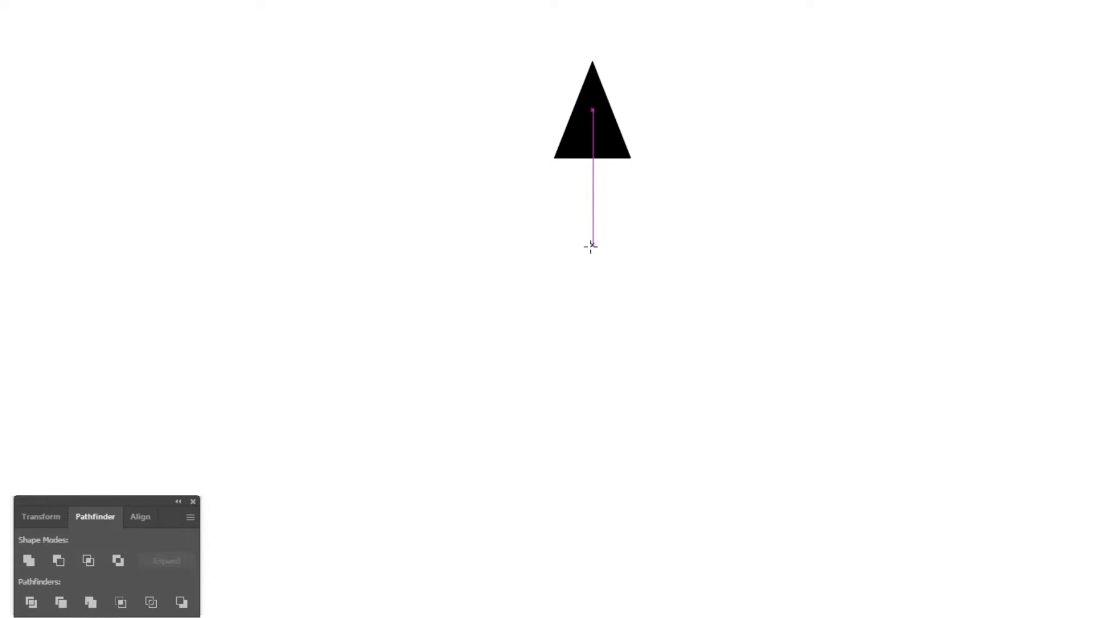
pyautogui.moveTo(593, 254)
pyautogui.mouseDown()
pyautogui.moveTo(620, 286)
pyautogui.moveTo(613, 279)
pyautogui.mouseUp()
pyautogui.click(21, 86)
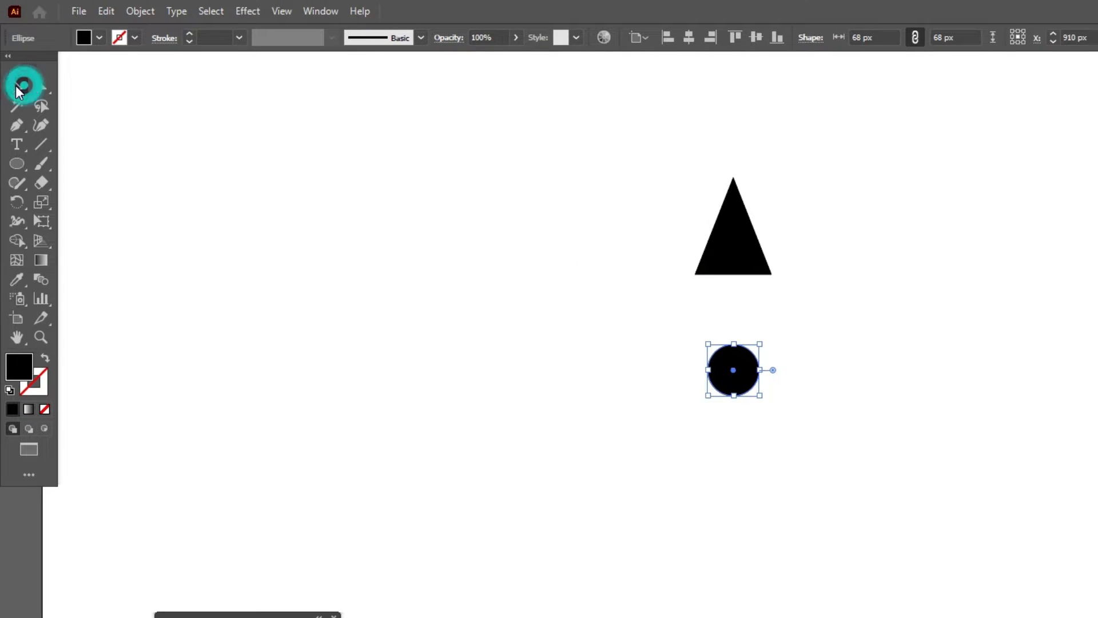
pyautogui.click(258, 237)
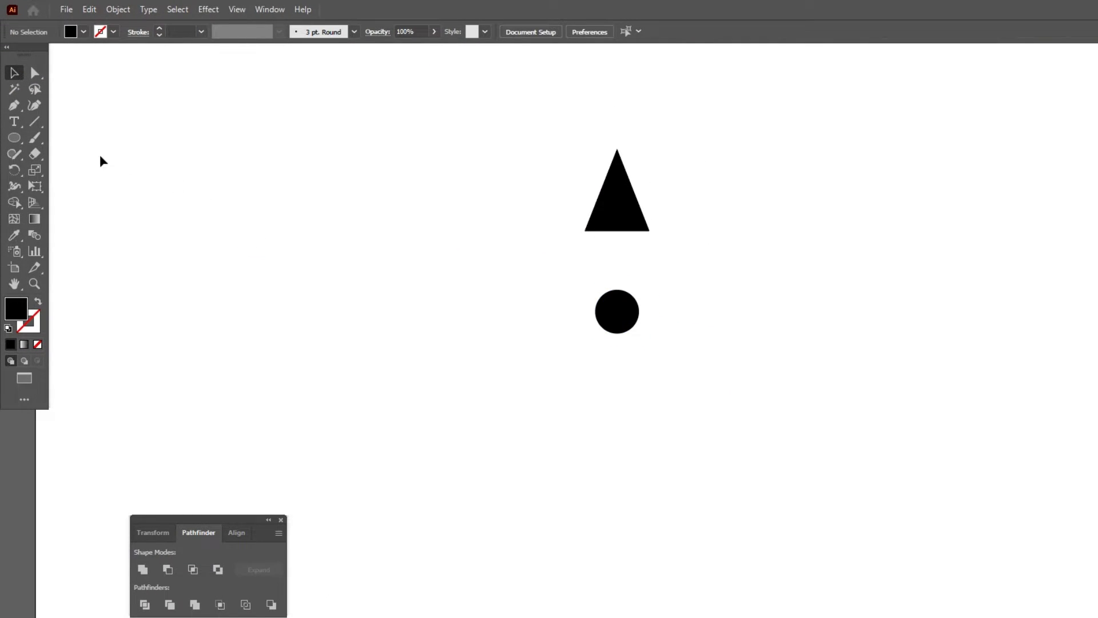
# Draw a second circle about 156 px wide beside the triangle, with no fill and a 38 pt black stroke.
pyautogui.moveTo(374, 263); pyautogui.dragTo(423, 315)
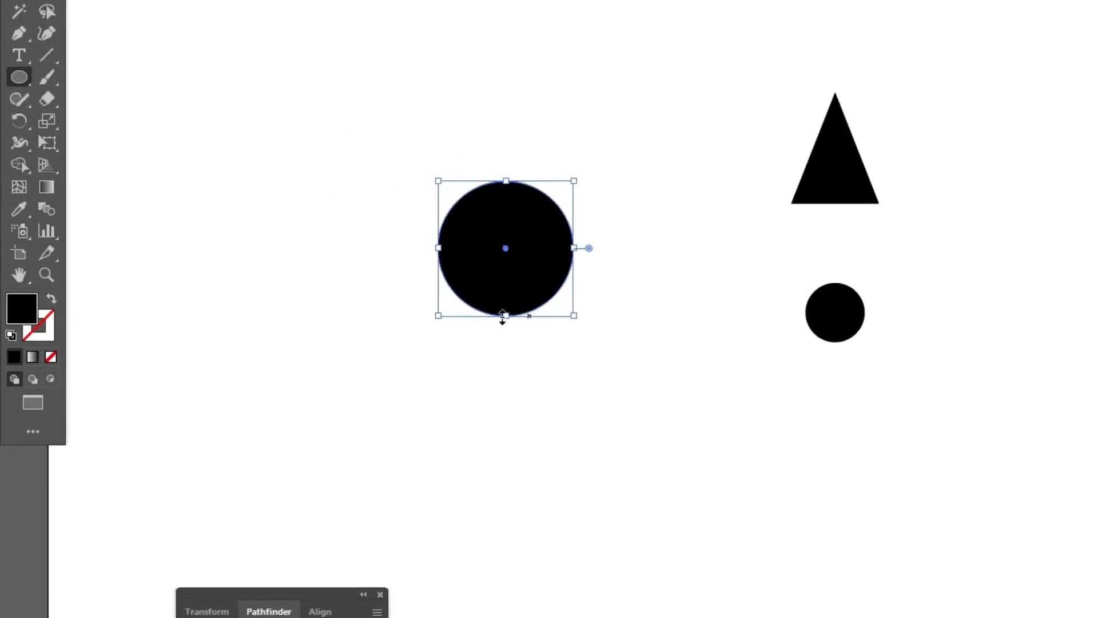
pyautogui.click(37, 301)
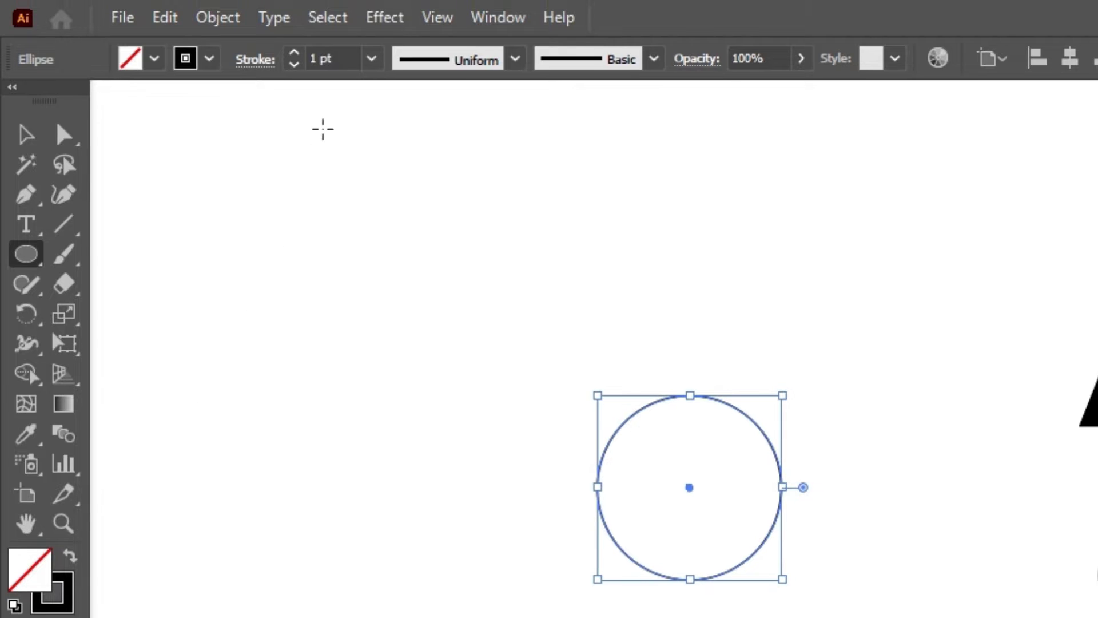
pyautogui.click(336, 61)
pyautogui.scroll(20, 338, 59)
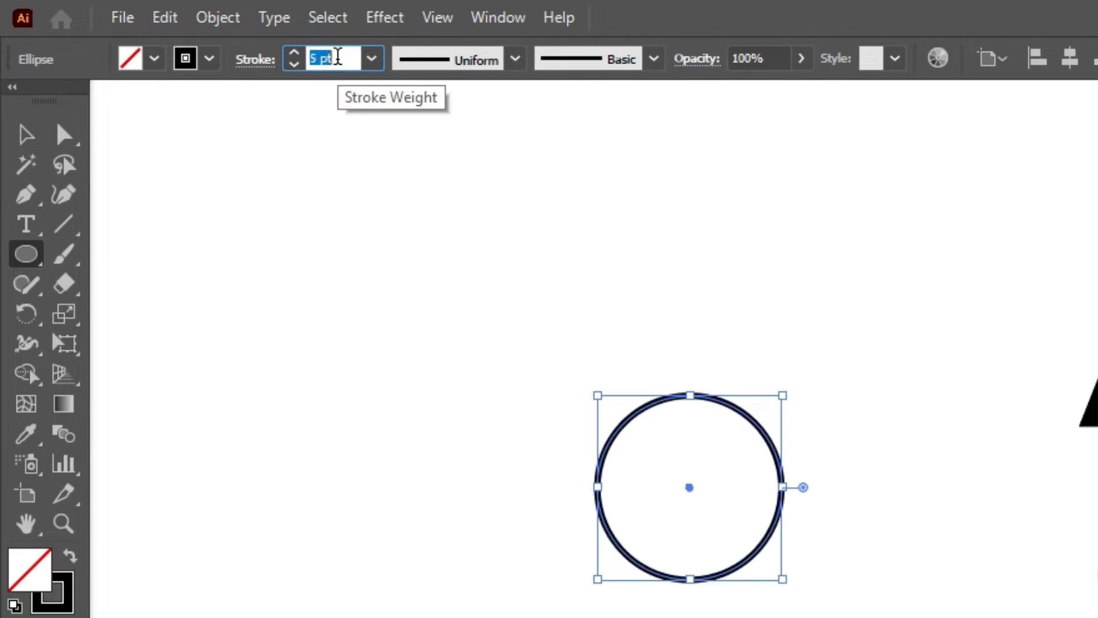
pyautogui.scroll(14, 337, 58)
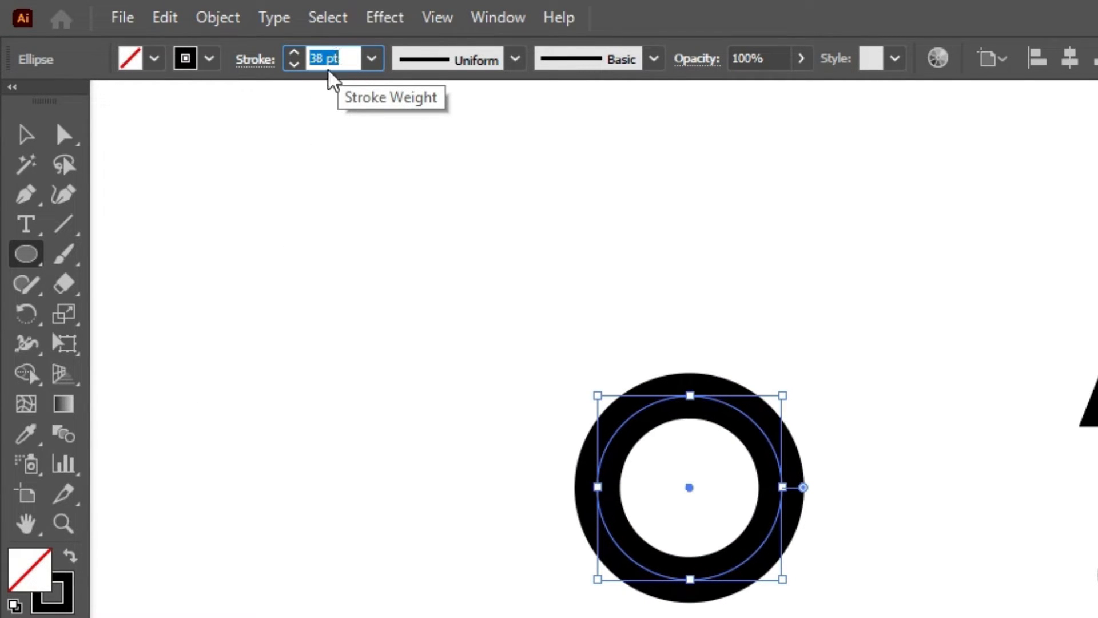
pyautogui.click(25, 134)
pyautogui.click(225, 339)
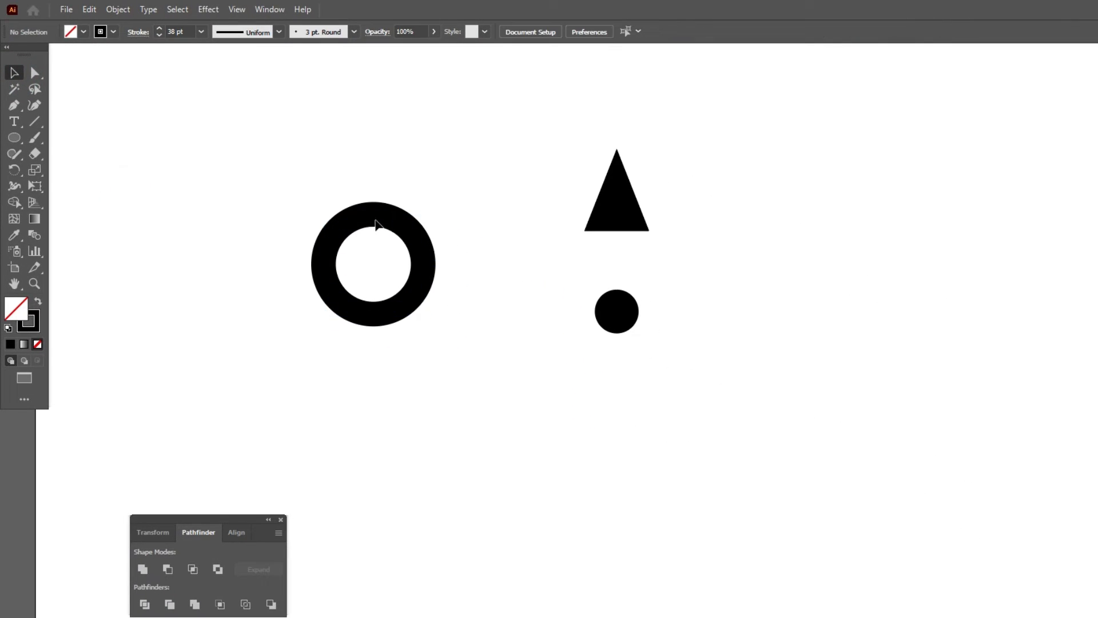
# Move the thick ring around the small circle below the triangle and shrink the small circle slightly.
pyautogui.moveTo(376, 223); pyautogui.dragTo(634, 293)
pyautogui.click(719, 289)
pyautogui.click(628, 316)
pyautogui.click(529, 277)
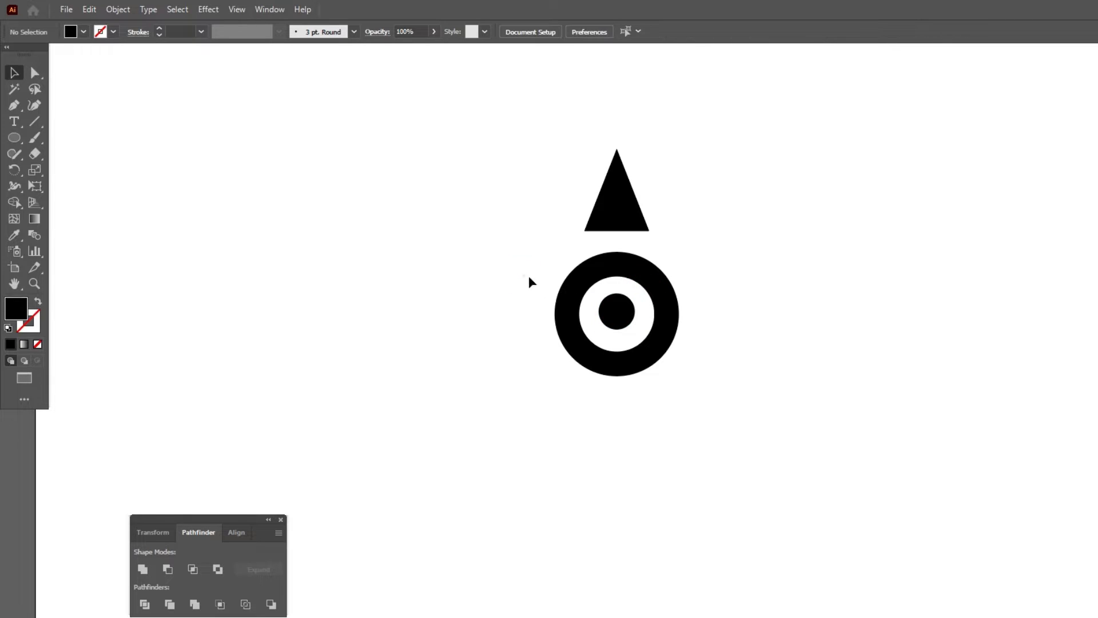
# Align the ring and the small circle to each other by their horizontal and vertical centres.
pyautogui.moveTo(529, 277); pyautogui.dragTo(674, 360)
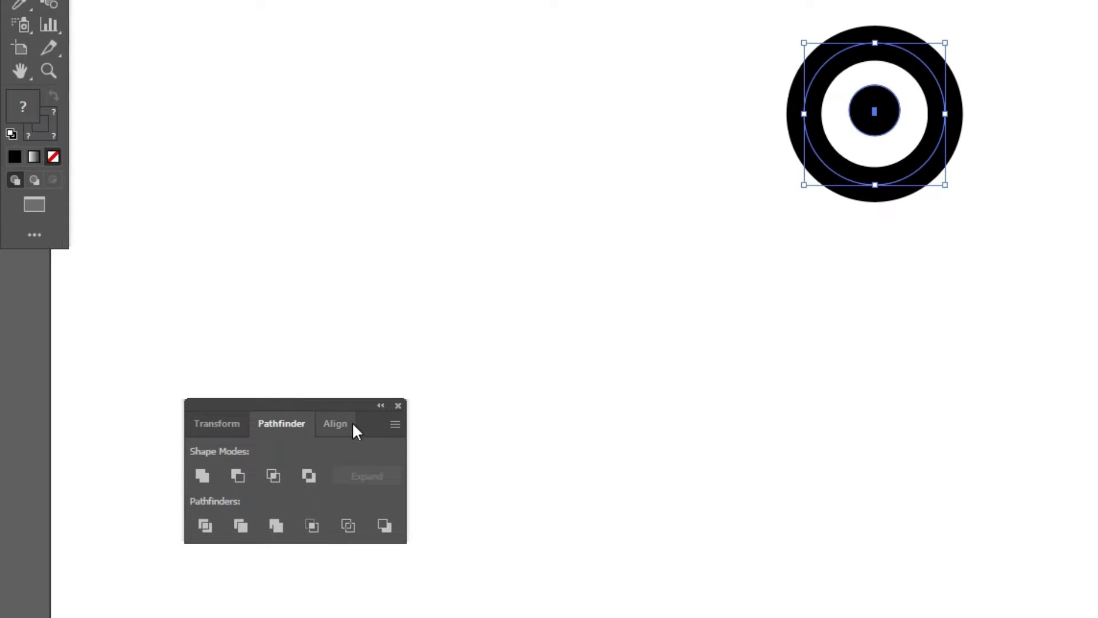
pyautogui.click(344, 423)
pyautogui.click(243, 473)
pyautogui.click(360, 473)
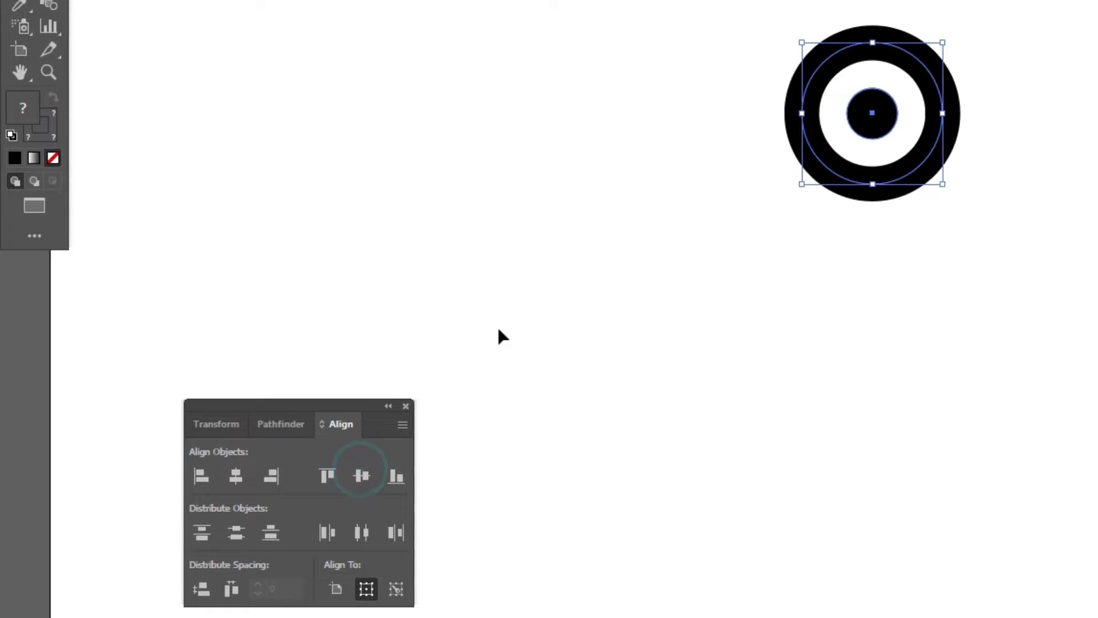
pyautogui.click(658, 80)
pyautogui.moveTo(759, 42); pyautogui.dragTo(972, 213)
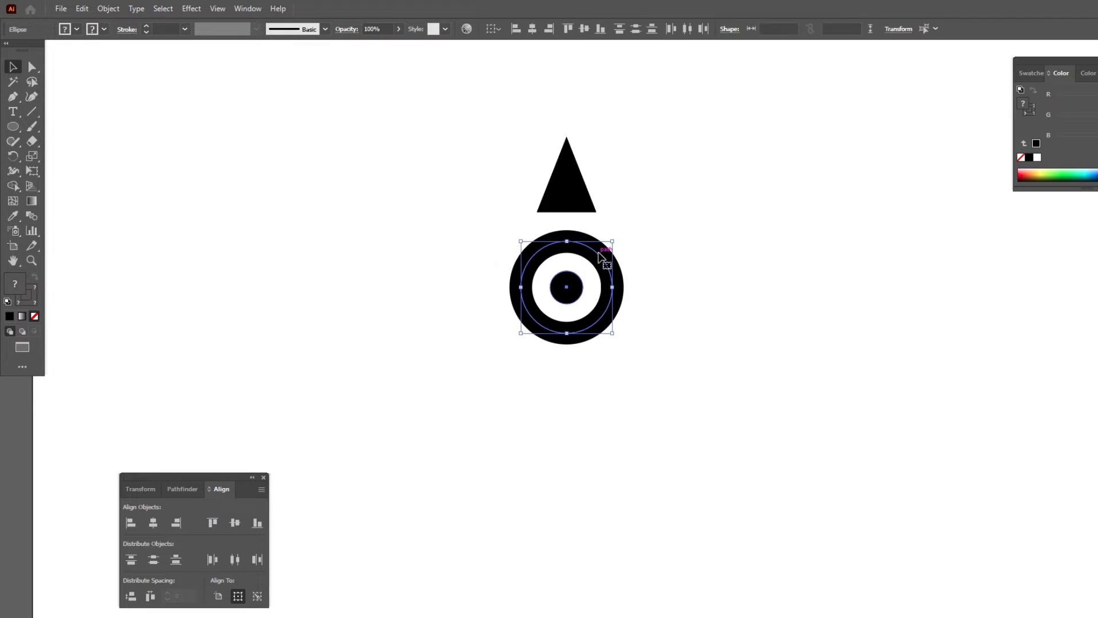
pyautogui.moveTo(598, 253); pyautogui.dragTo(597, 254)
pyautogui.click(669, 233)
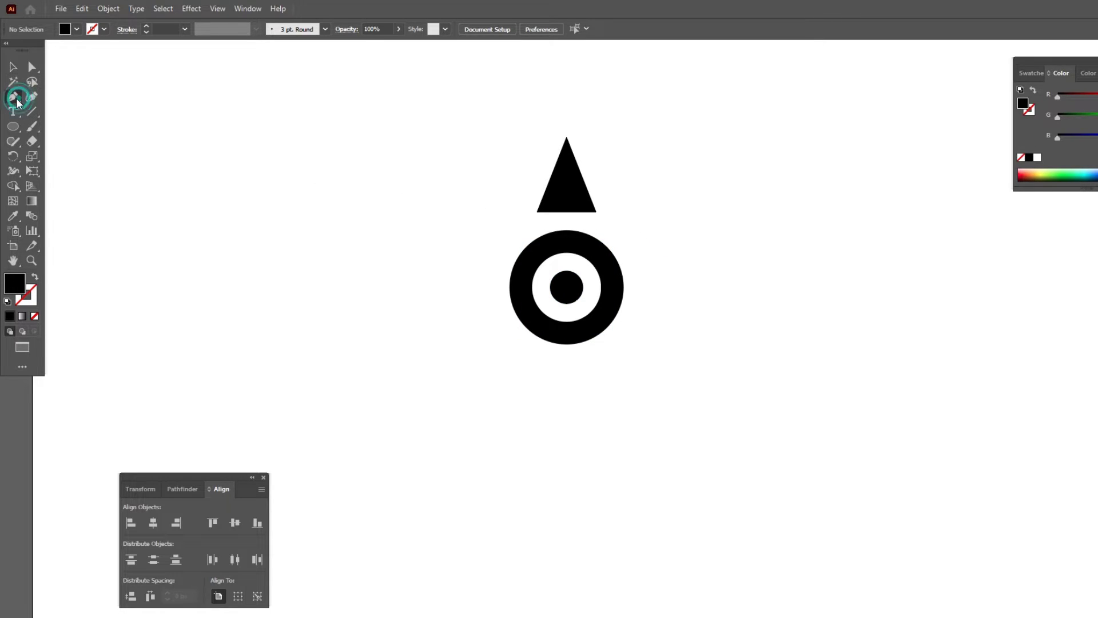
# Draw a closed four-point leg with the Pen tool, sloping from the triangle's apex down to the lower left beyond the ring.
pyautogui.click(16, 98)
pyautogui.click(567, 137)
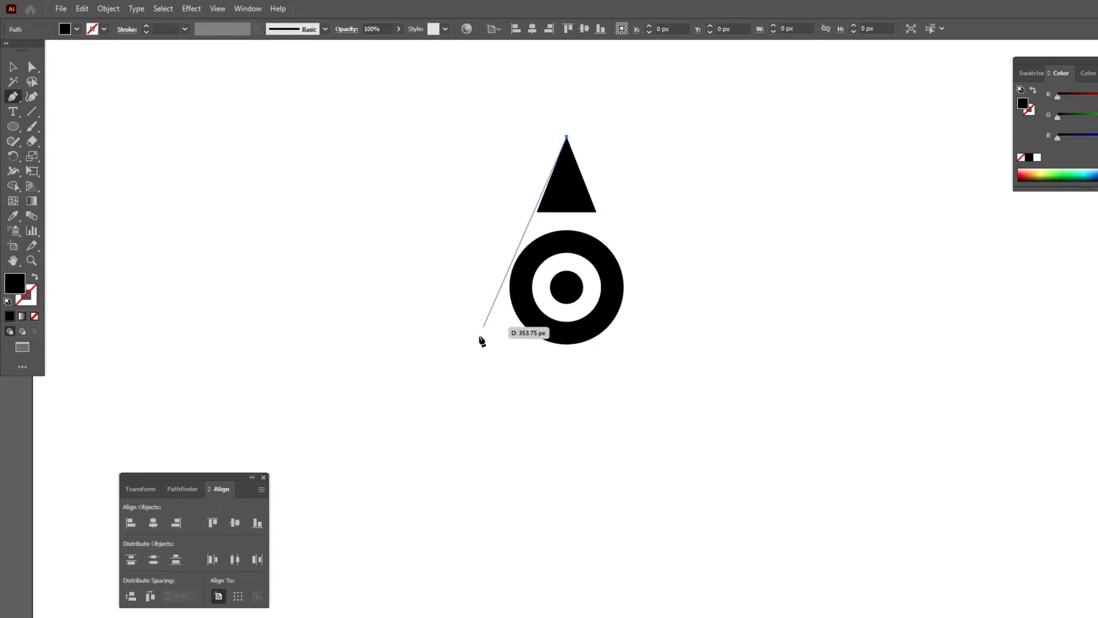
pyautogui.click(428, 489)
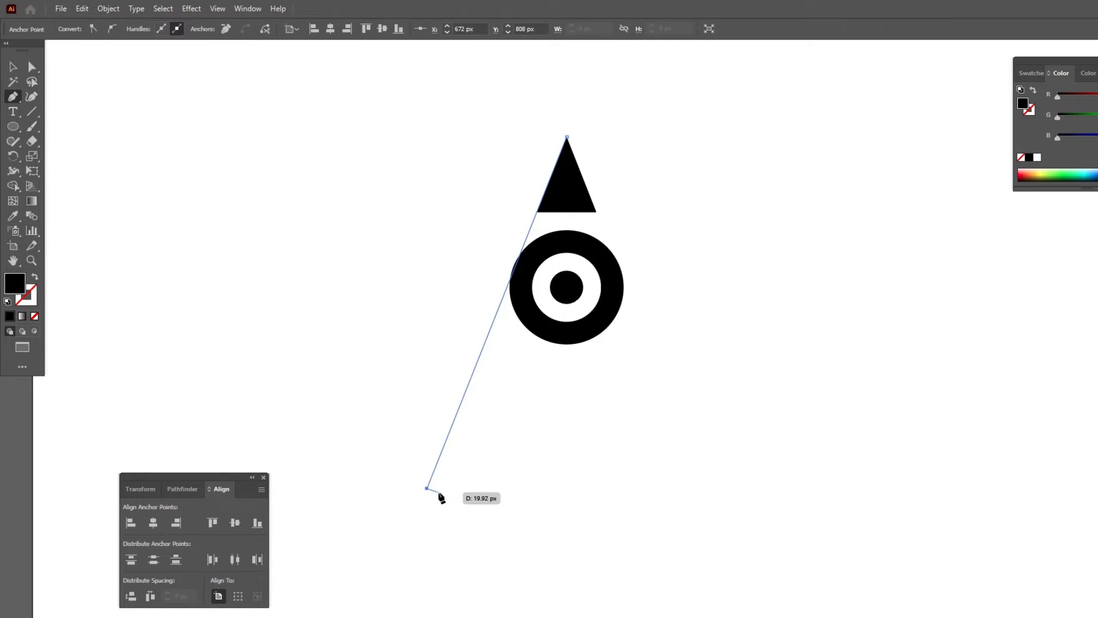
pyautogui.click(448, 489)
pyautogui.click(578, 212)
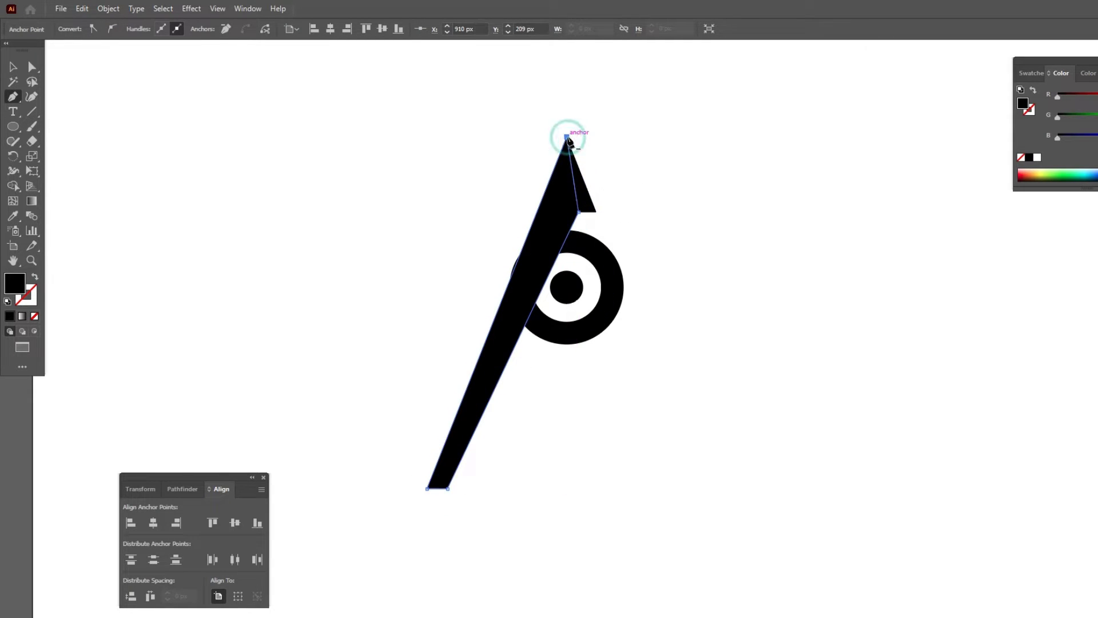
pyautogui.click(567, 138)
pyautogui.click(13, 67)
pyautogui.click(350, 147)
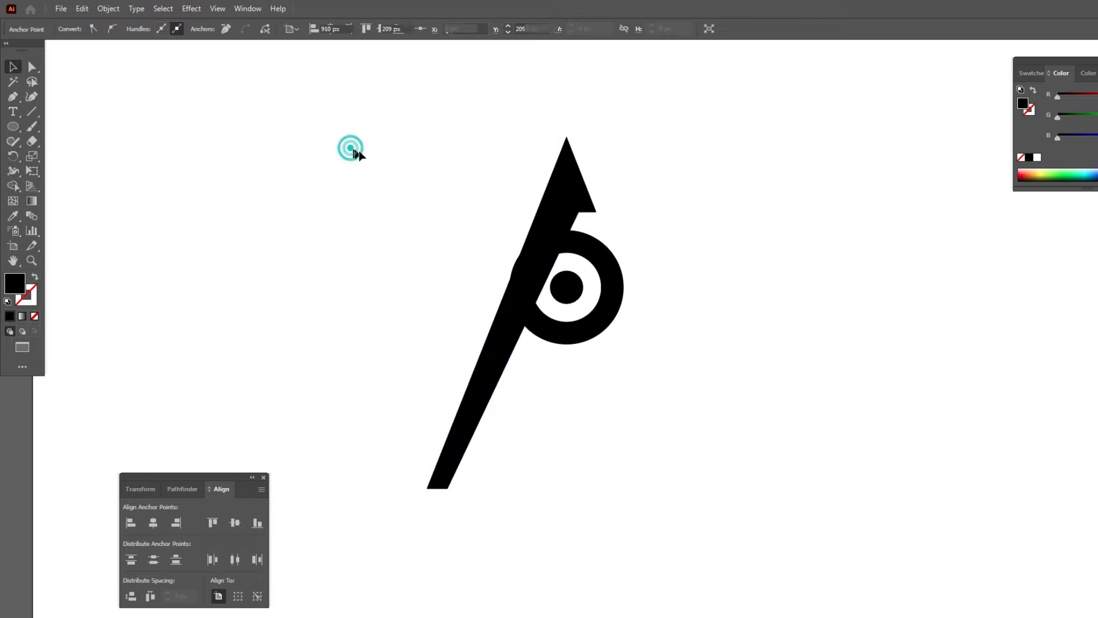
# Make a reflected copy of the slanted leg and place it on the opposite side to complete the A shape.
pyautogui.click(573, 209)
pyautogui.rightClick(572, 210)
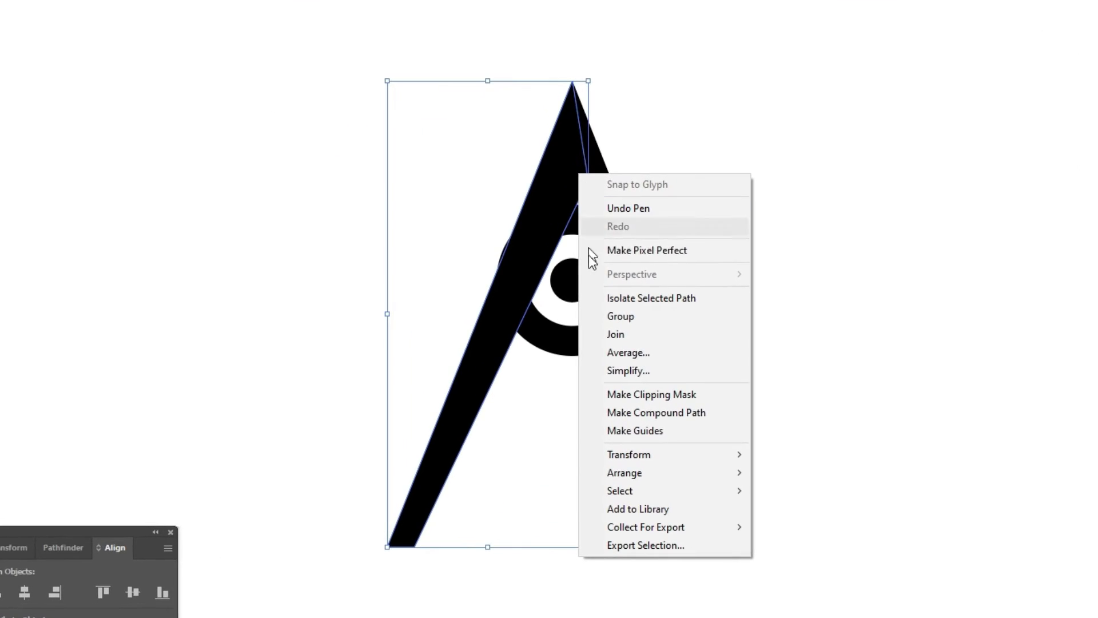
pyautogui.click(600, 429)
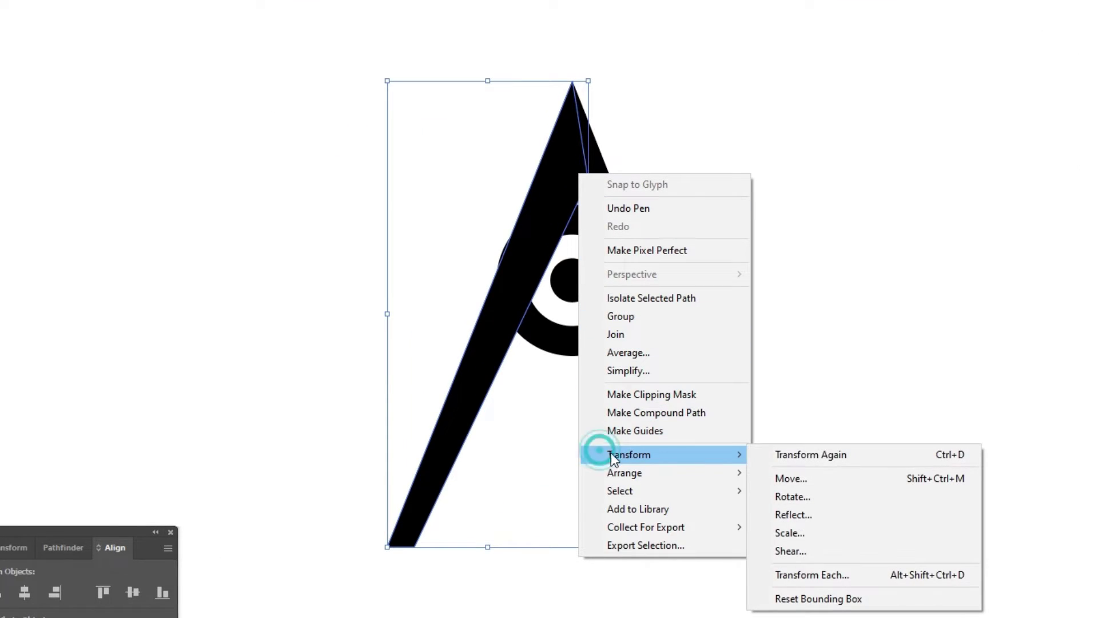
pyautogui.click(799, 515)
pyautogui.click(168, 310)
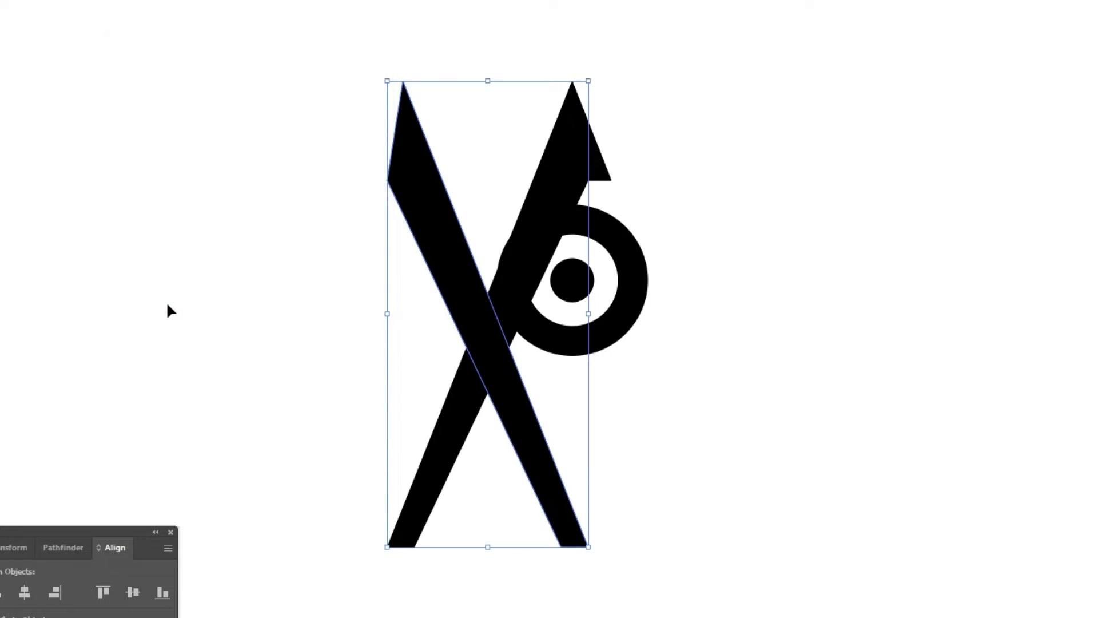
pyautogui.moveTo(417, 179); pyautogui.dragTo(590, 181)
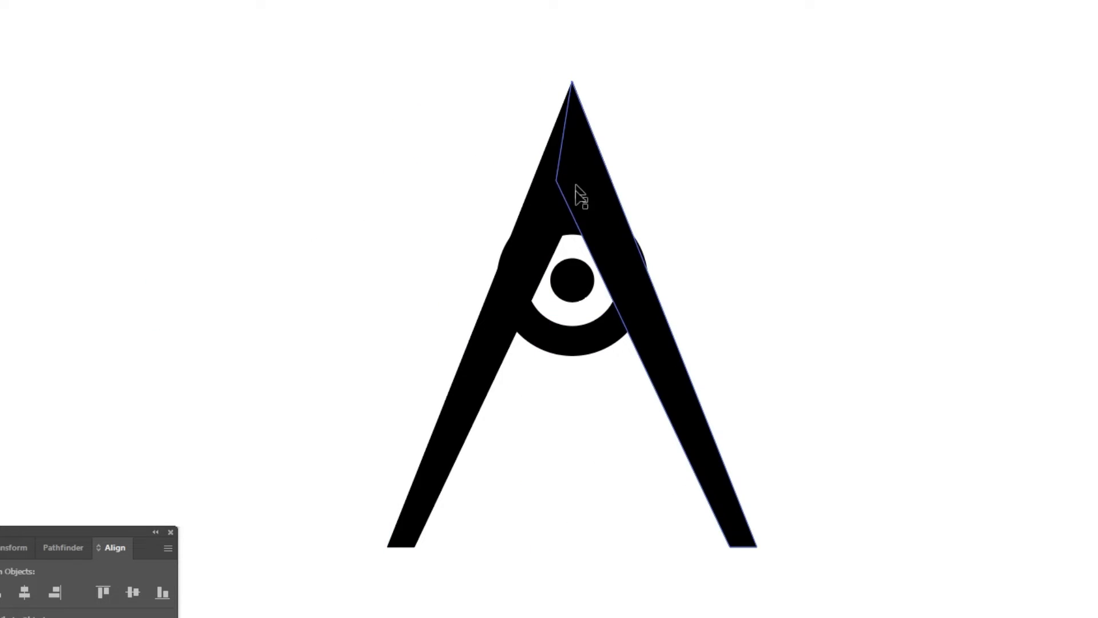
# Expand the fill and stroke of the ring into a solid shape.
pyautogui.click(554, 337)
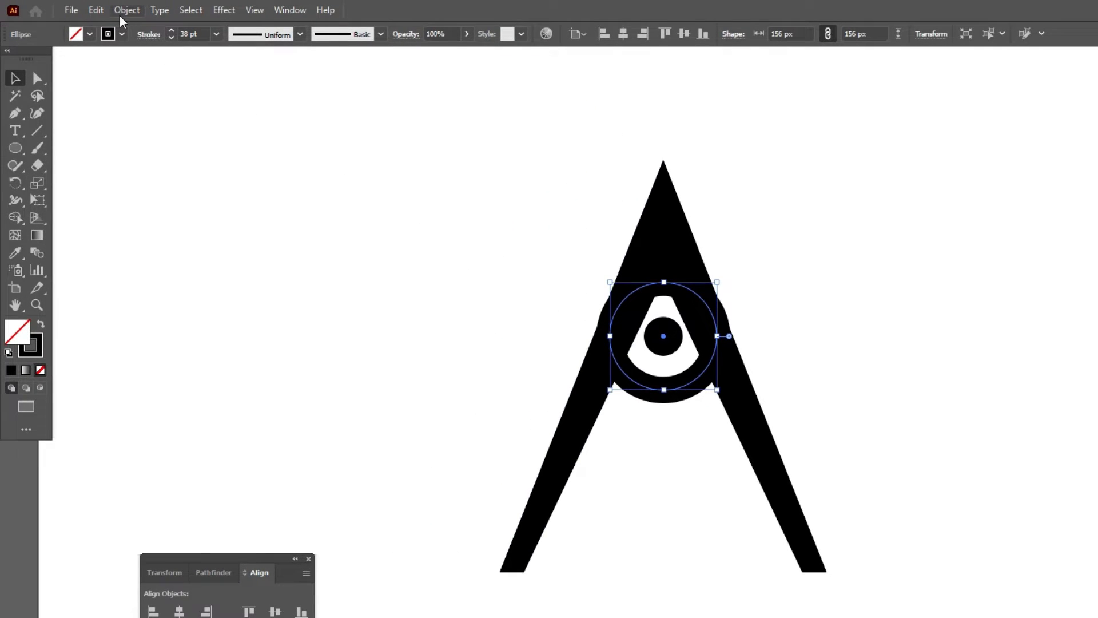
pyautogui.click(125, 10)
pyautogui.click(165, 179)
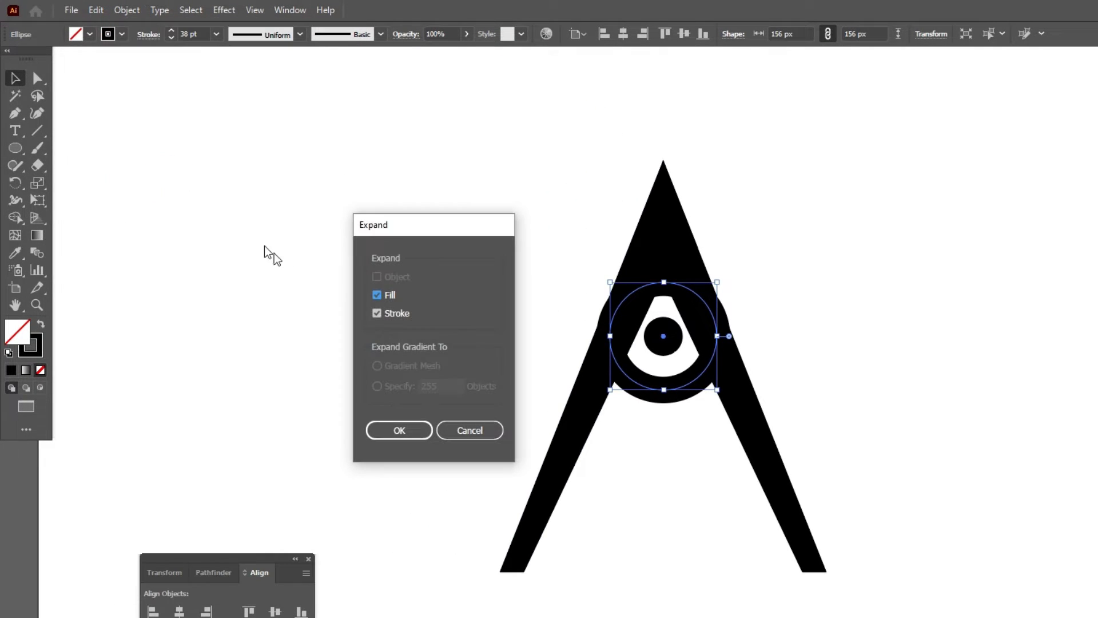
pyautogui.click(400, 429)
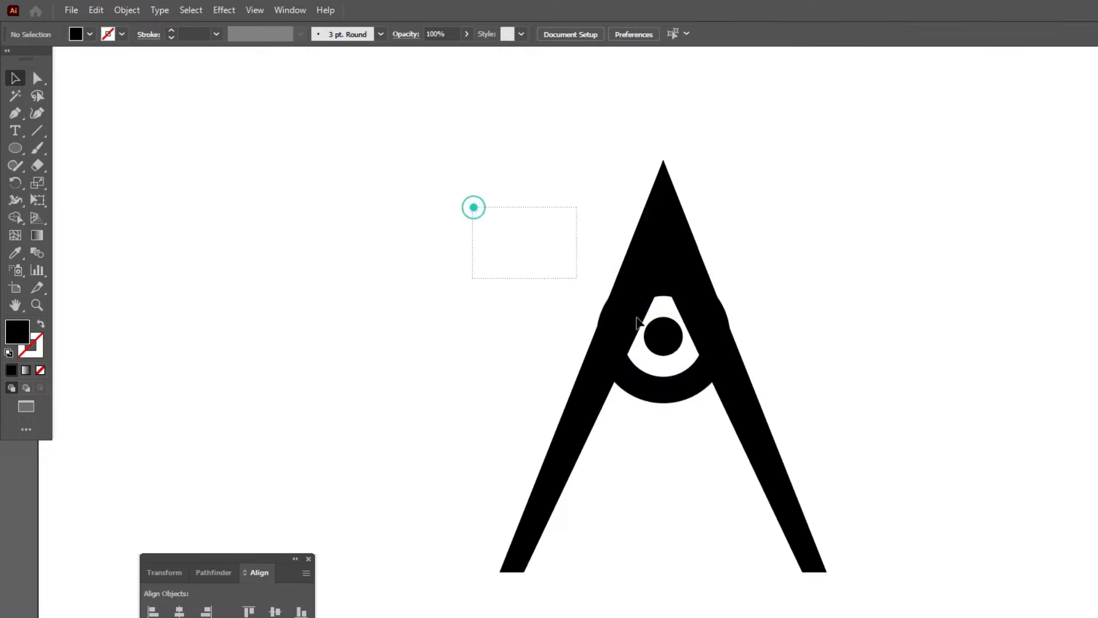
# Use the Shape Builder tool on the whole A to remove the leg parts between triangle and ring and merge the ring's pieces.
pyautogui.moveTo(473, 207); pyautogui.dragTo(805, 483)
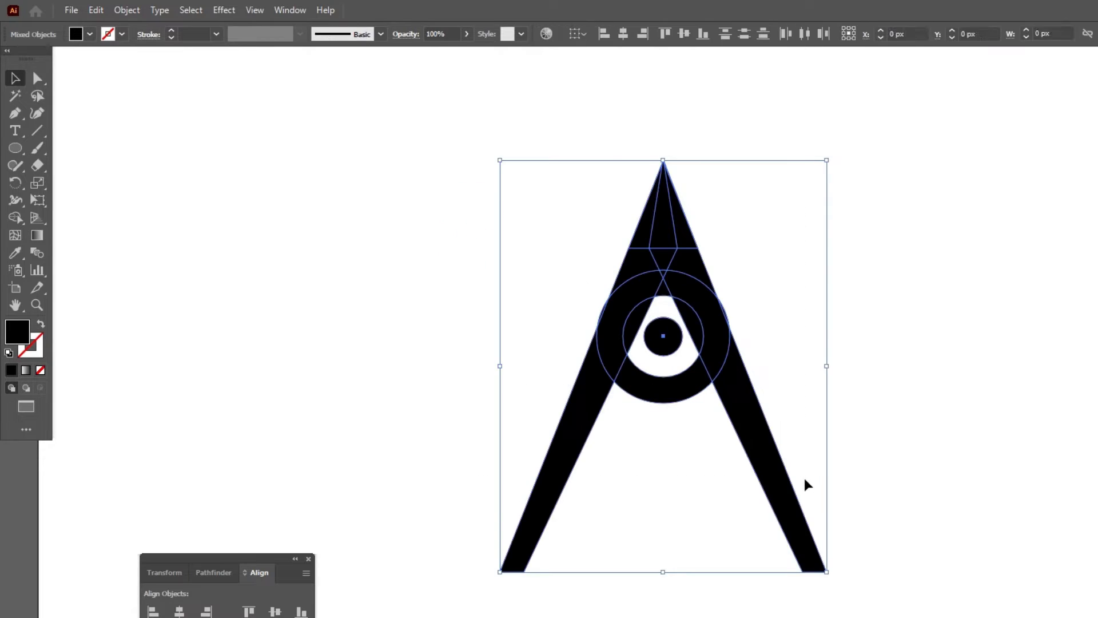
pyautogui.click(17, 218)
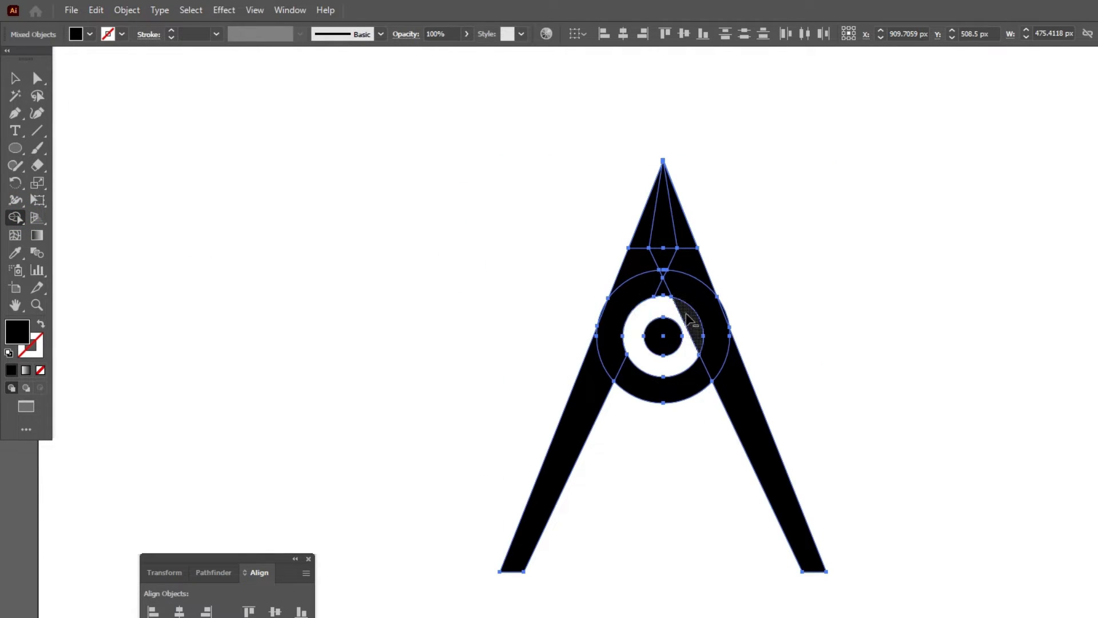
pyautogui.moveTo(716, 276)
pyautogui.mouseDown()
pyautogui.moveTo(665, 250)
pyautogui.moveTo(608, 266)
pyautogui.mouseUp()
pyautogui.moveTo(662, 274)
pyautogui.mouseDown()
pyautogui.moveTo(608, 321)
pyautogui.moveTo(613, 340)
pyautogui.moveTo(680, 389)
pyautogui.mouseUp()
pyautogui.moveTo(662, 270); pyautogui.dragTo(662, 272)
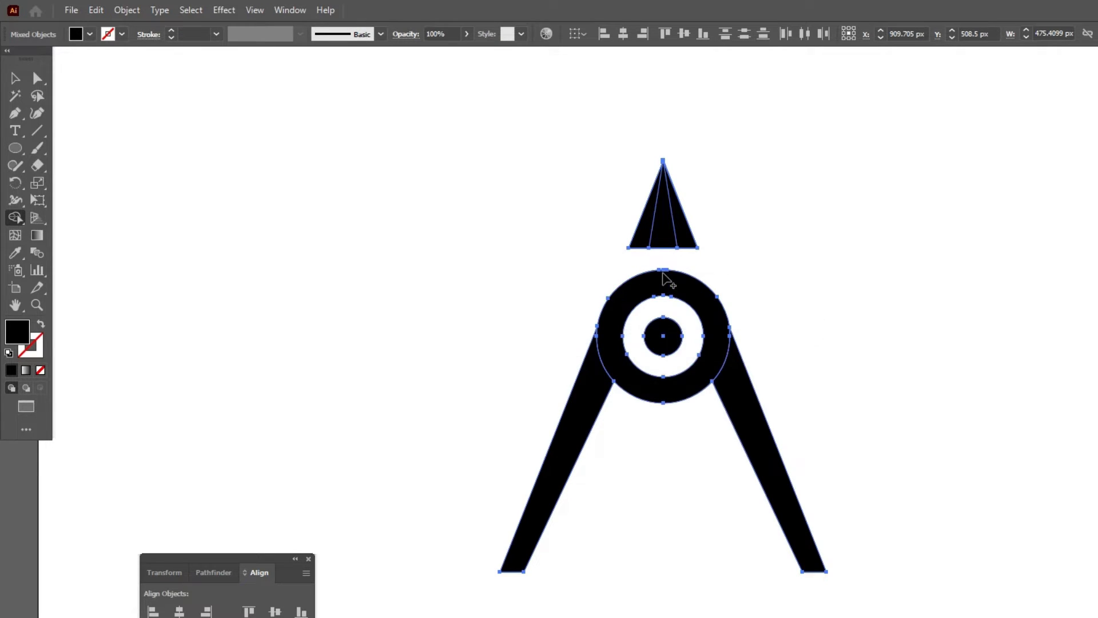
pyautogui.click(16, 78)
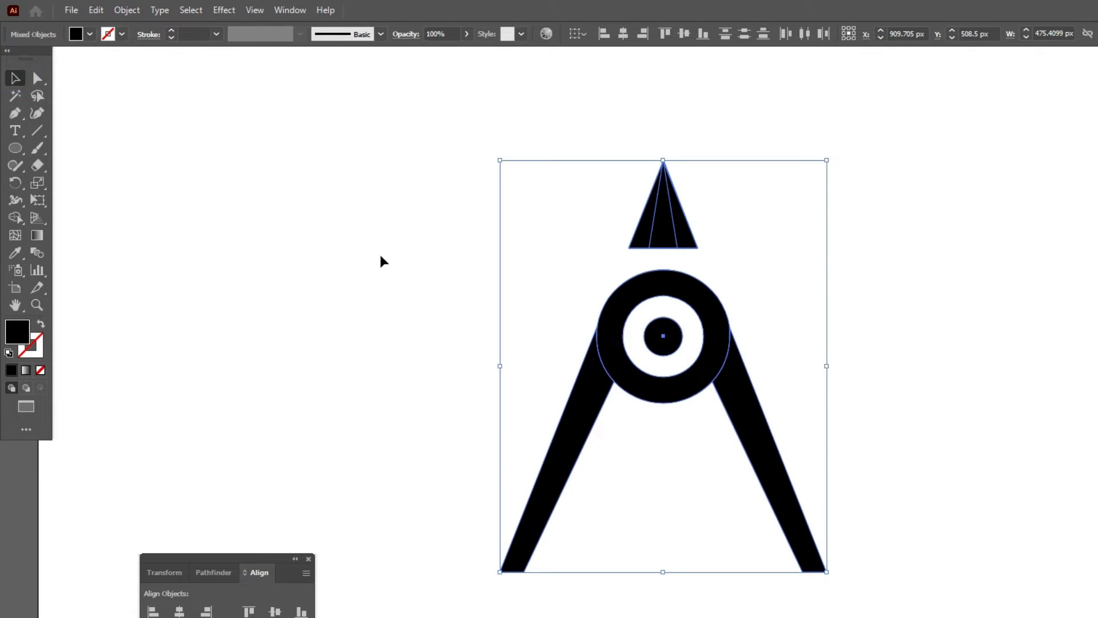
pyautogui.click(380, 258)
# Offset the ring's path outward by 28 px with miter joins.
pyautogui.click(632, 303)
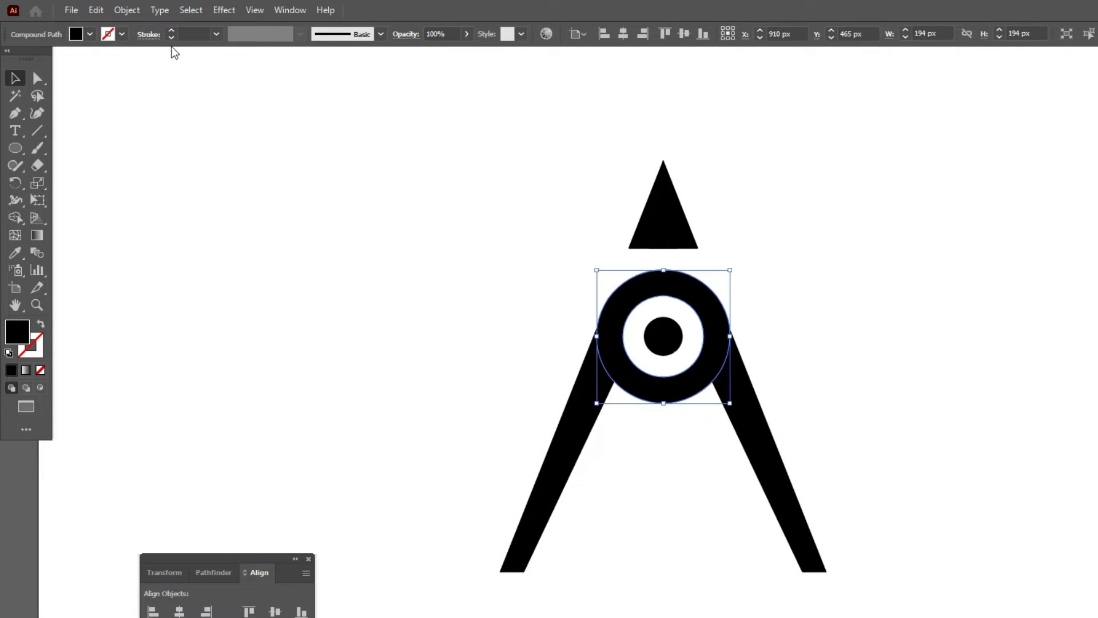
pyautogui.click(128, 12)
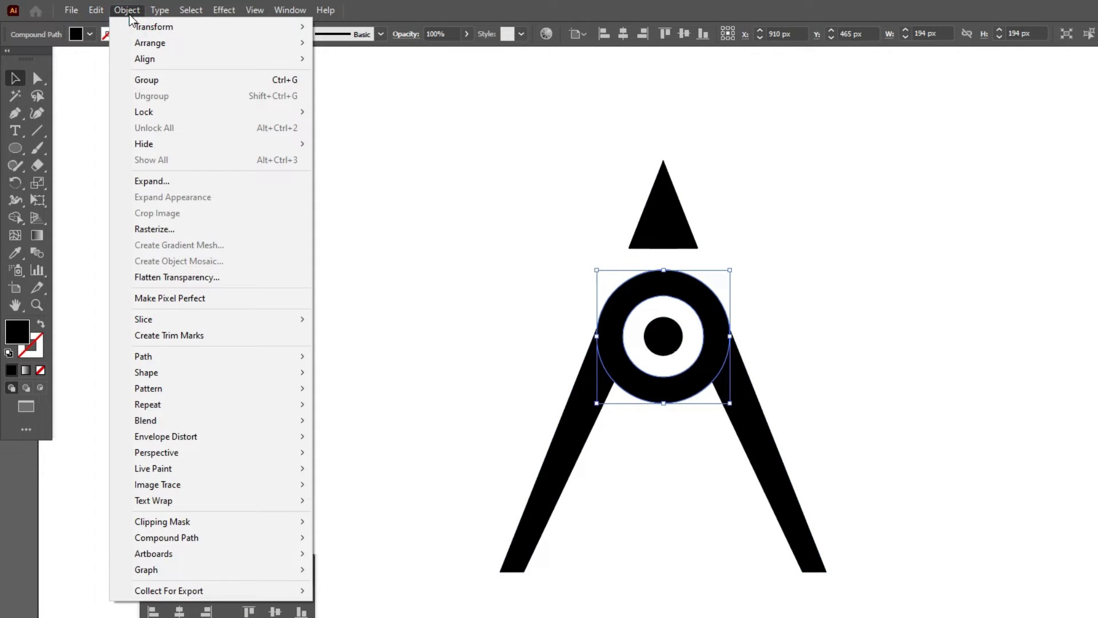
pyautogui.click(160, 354)
pyautogui.click(358, 410)
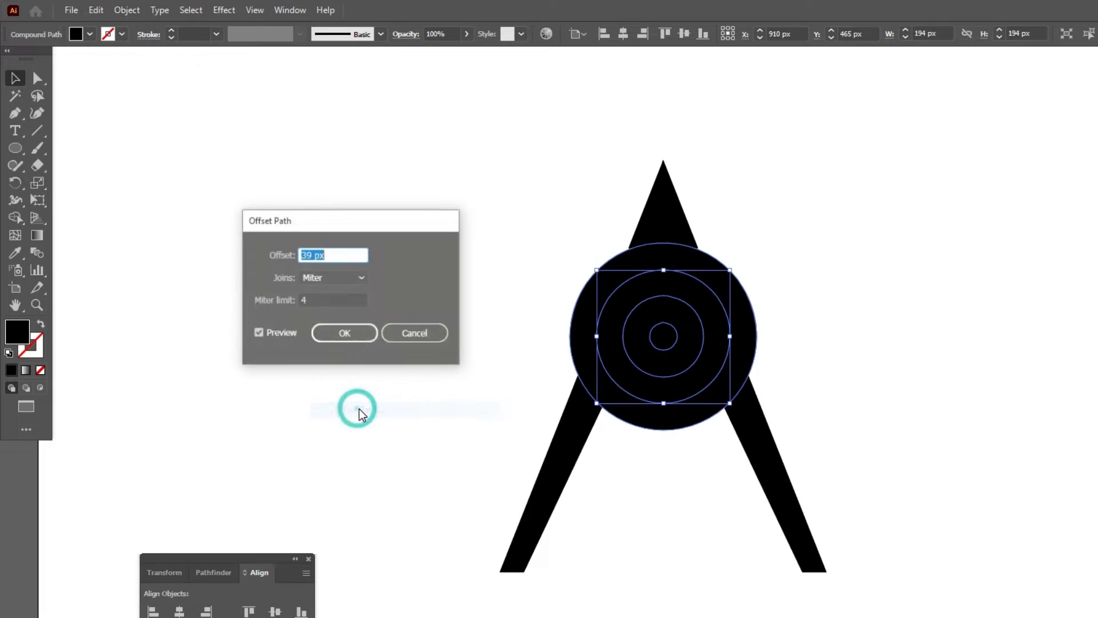
pyautogui.click(333, 253)
pyautogui.scroll(-7, 333, 254)
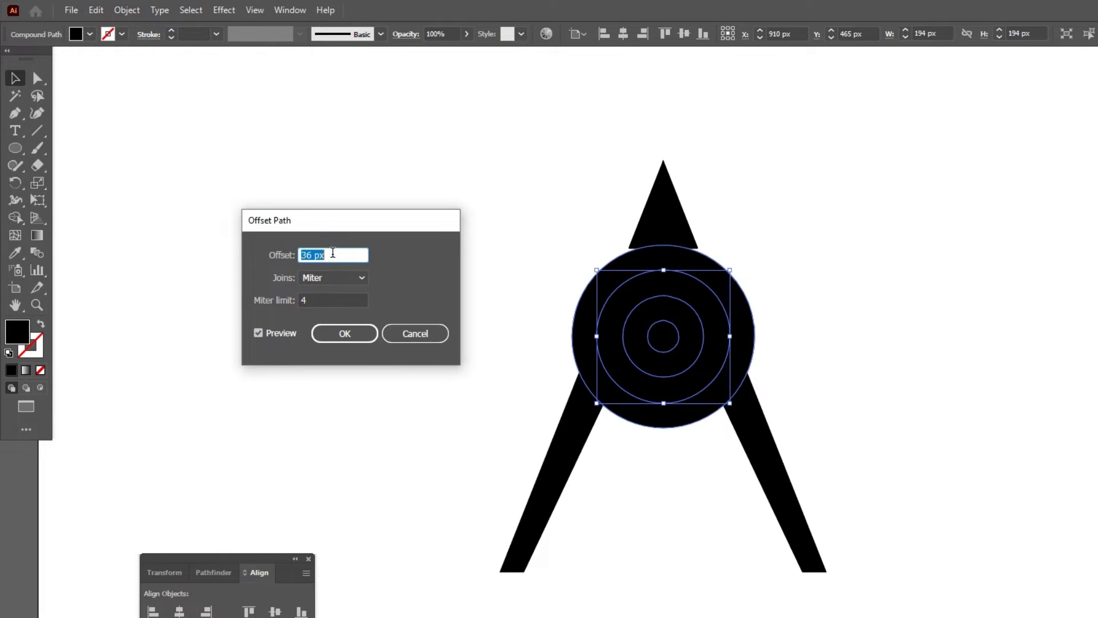
pyautogui.scroll(-4, 332, 253)
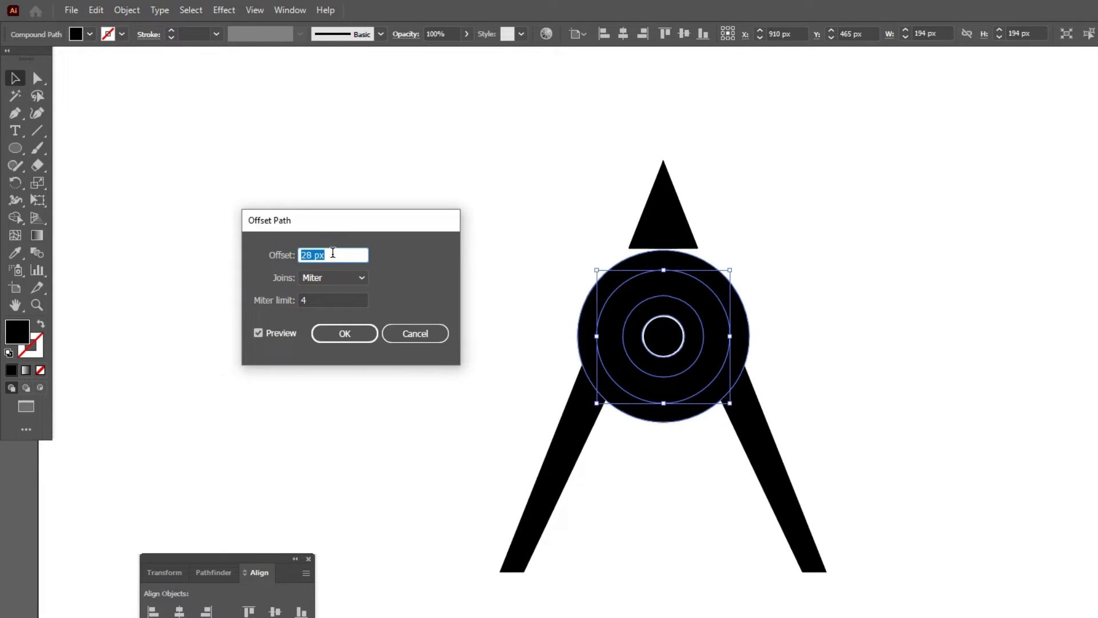
pyautogui.click(352, 333)
# Use the Shape Builder tool on the whole logo to remove the offset band and leg ends around the ring and clear the area around its centre dot.
pyautogui.moveTo(454, 189); pyautogui.dragTo(833, 463)
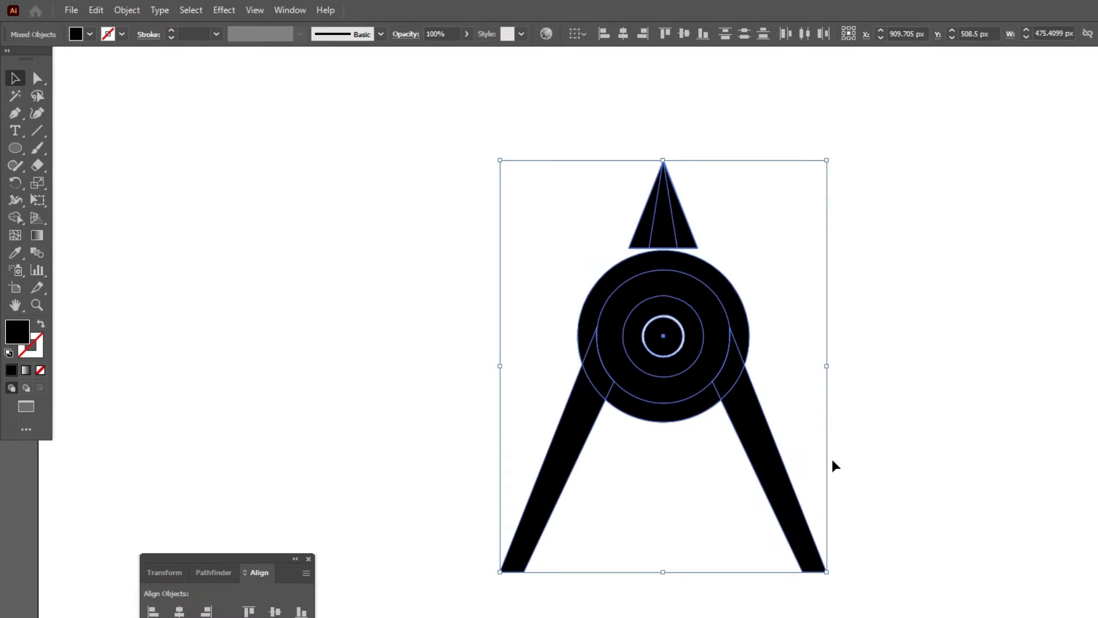
pyautogui.click(18, 217)
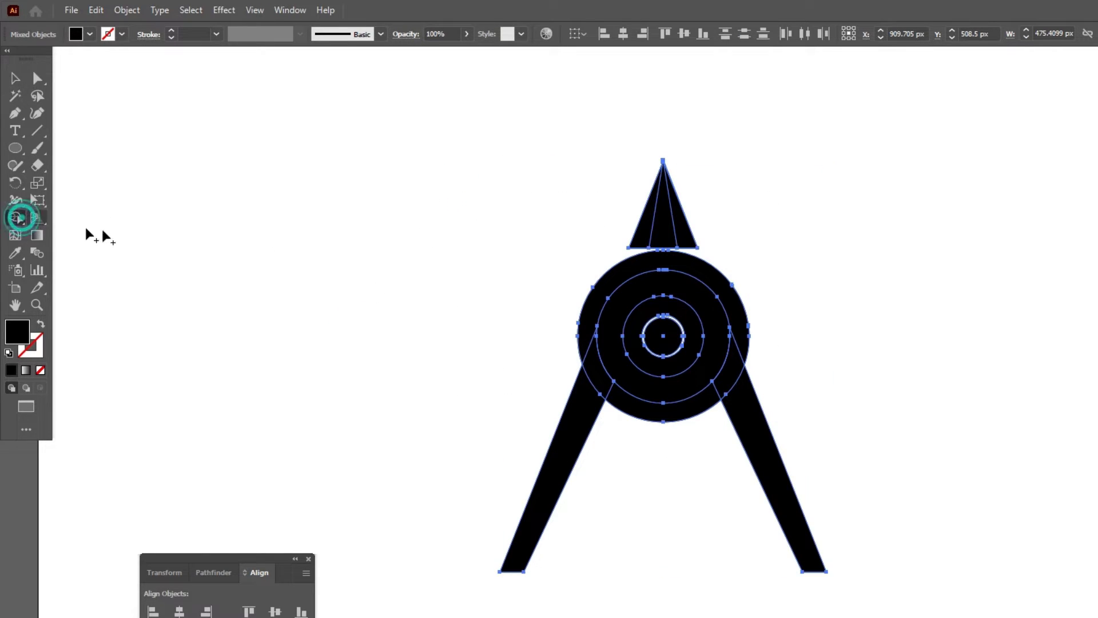
pyautogui.keyDown('alt'); pyautogui.click(601, 286); pyautogui.keyUp('alt')
pyautogui.keyDown('alt'); pyautogui.click(594, 365); pyautogui.keyUp('alt')
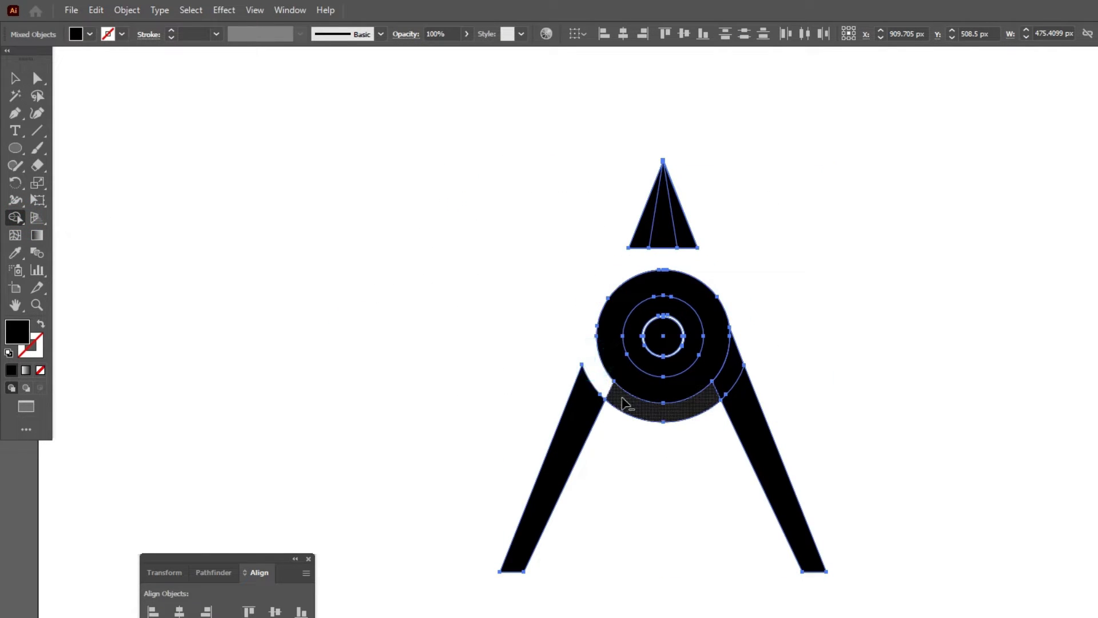
pyautogui.keyDown('alt'); pyautogui.click(664, 412); pyautogui.keyUp('alt')
pyautogui.keyDown('alt'); pyautogui.click(730, 373); pyautogui.keyUp('alt')
pyautogui.keyDown('alt'); pyautogui.click(696, 334); pyautogui.keyUp('alt')
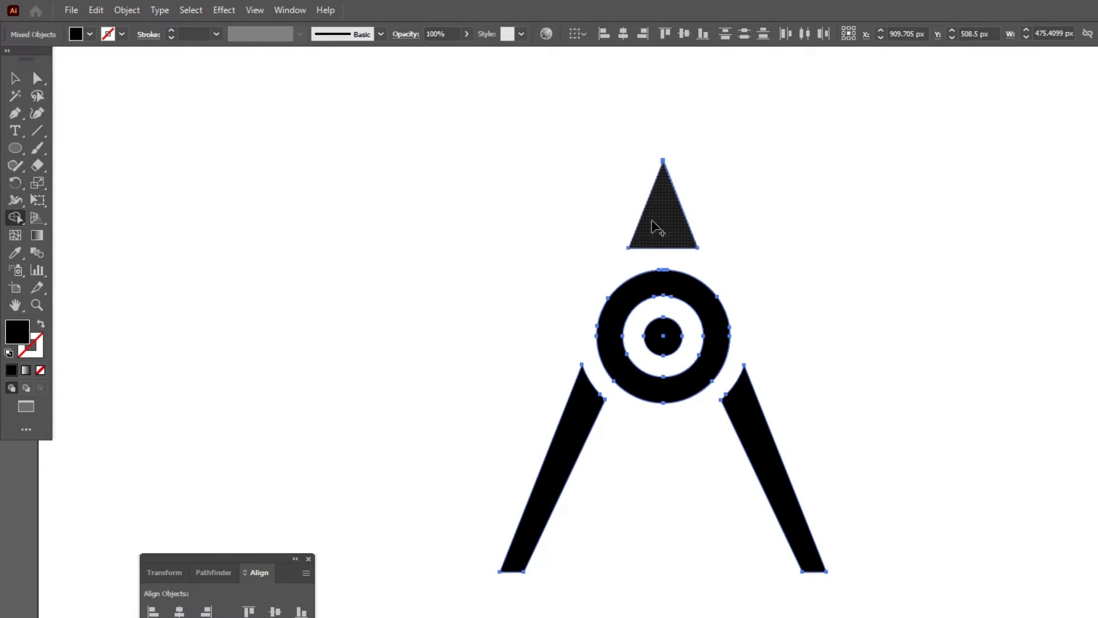
# Round the two bottom corners of the left leg slightly with the live corner widgets.
pyautogui.click(36, 78)
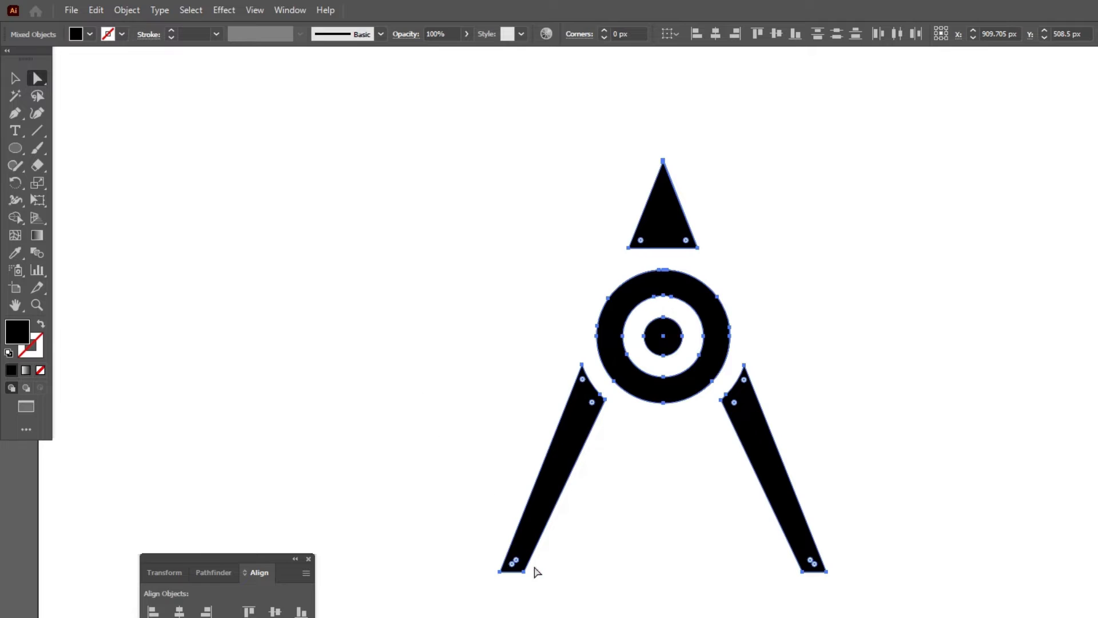
pyautogui.scroll(3, 536, 572)
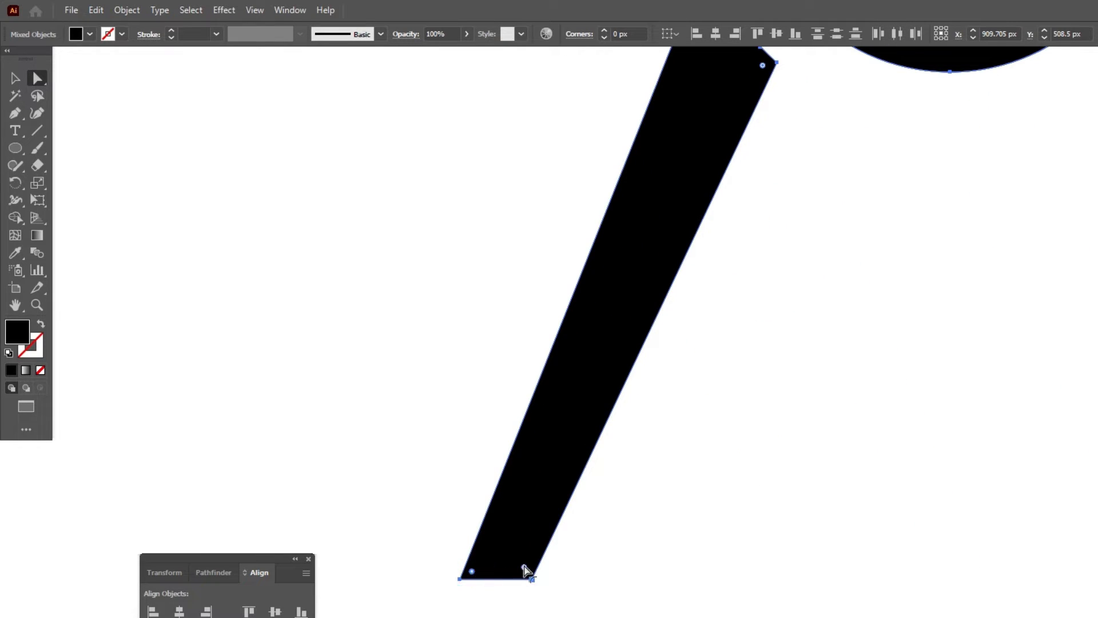
pyautogui.moveTo(524, 565); pyautogui.dragTo(526, 570)
pyautogui.click(579, 583)
pyautogui.scroll(-2, 431, 274)
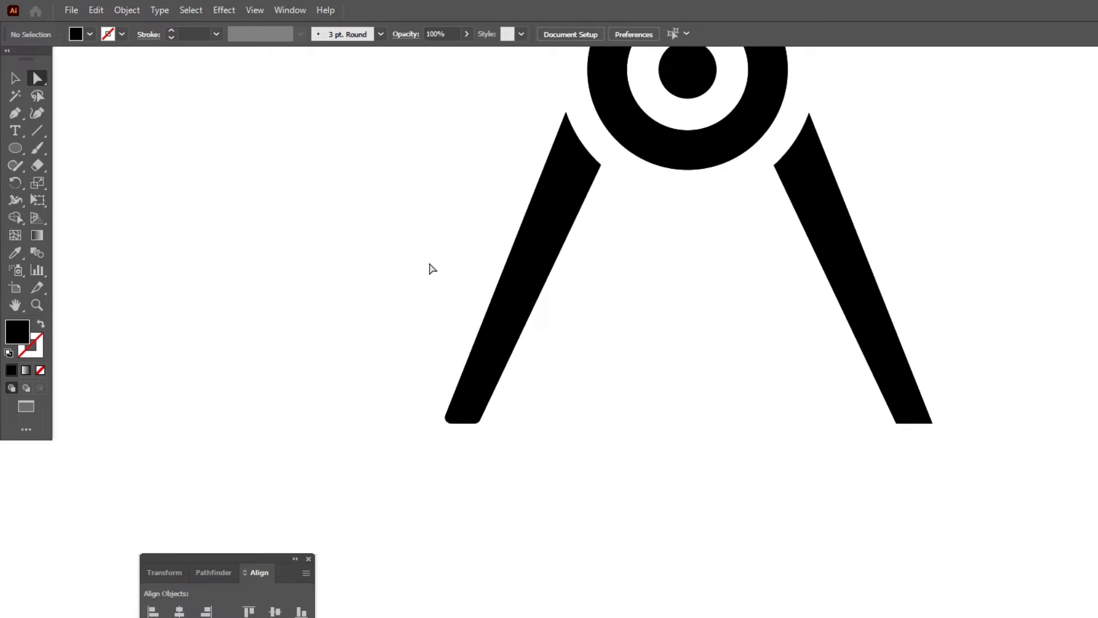
# Move the right leg's outer bottom anchor point down and outward to form a slanted, pointed tip.
pyautogui.click(902, 413)
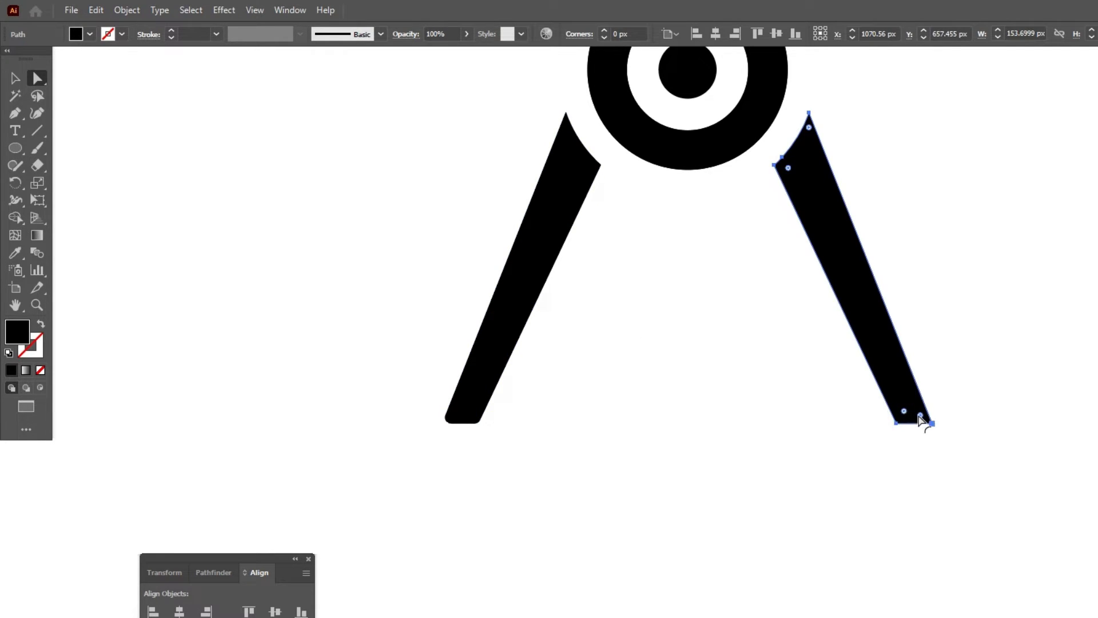
pyautogui.moveTo(928, 422); pyautogui.dragTo(967, 489)
pyautogui.click(968, 400)
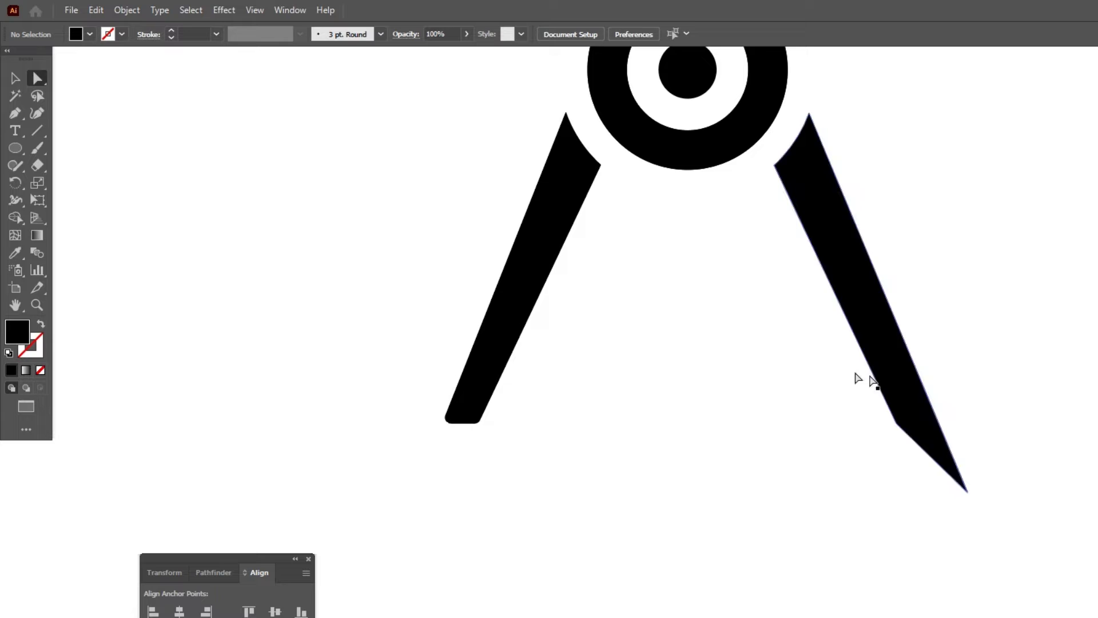
# Draw a slanted needle line about 40 by 96 px from the left leg's foot, with an 11 pt stroke and the triangular tapering width profile.
pyautogui.click(36, 132)
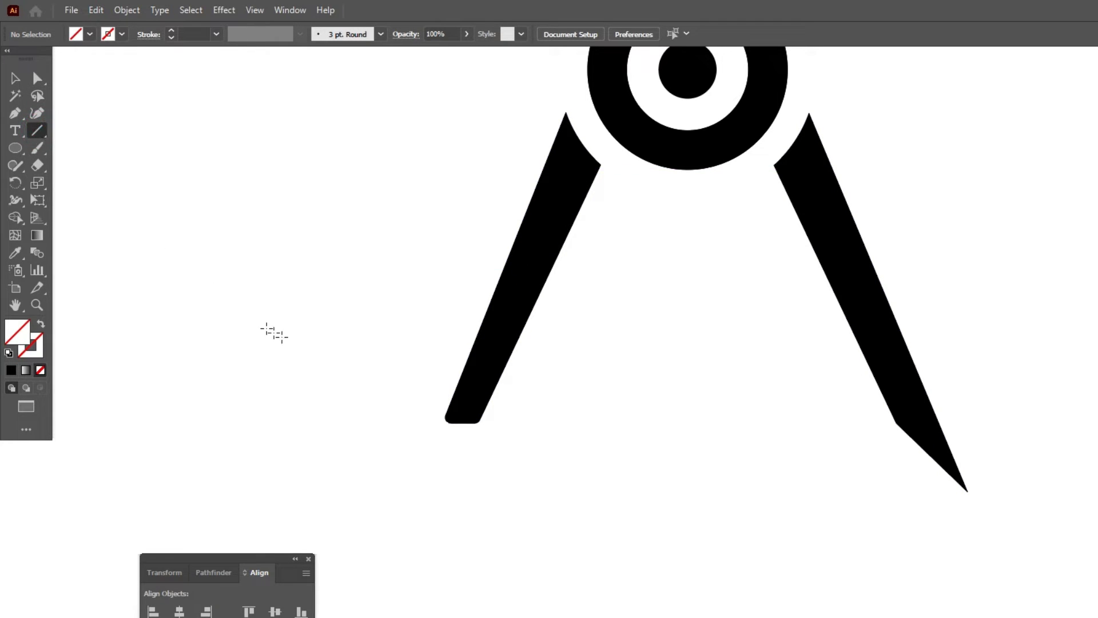
pyautogui.moveTo(473, 393); pyautogui.dragTo(432, 492)
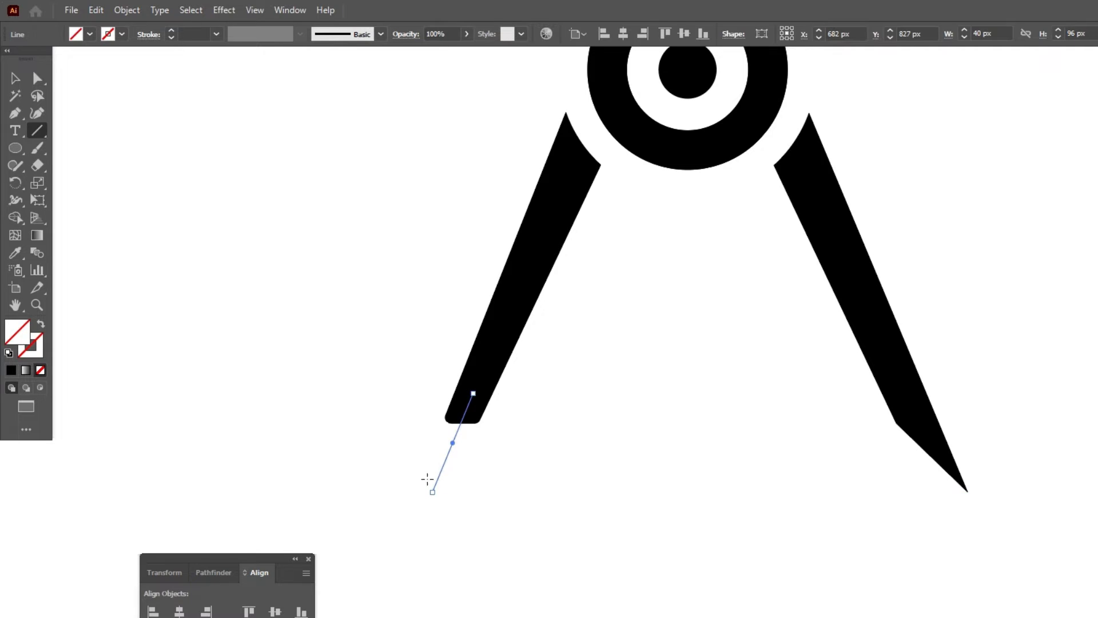
pyautogui.click(186, 38)
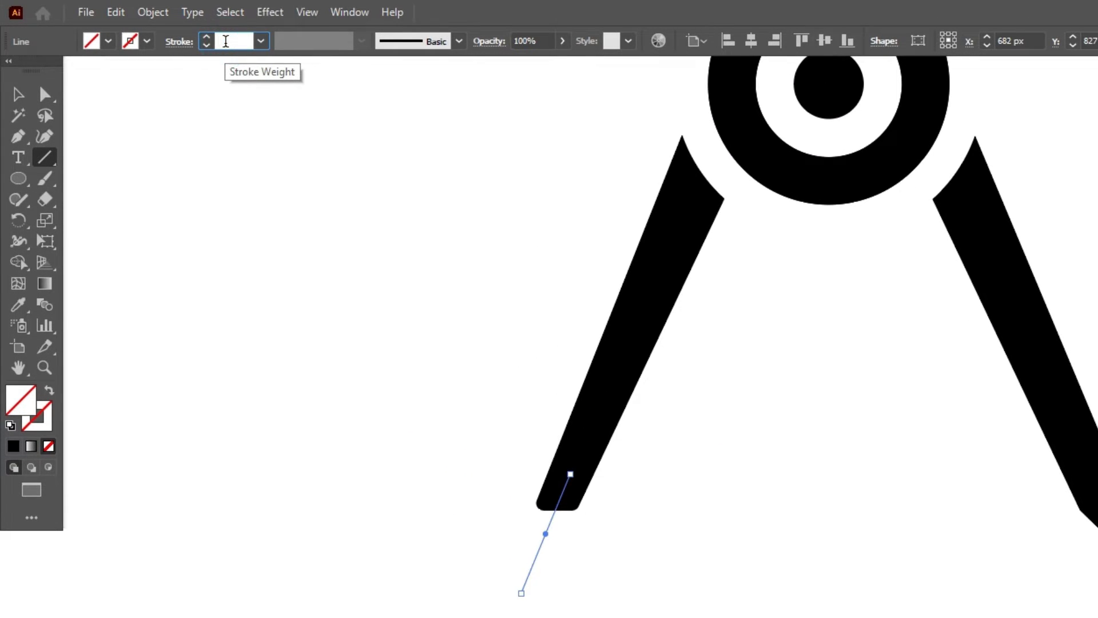
pyautogui.write('11')
pyautogui.press('Return')
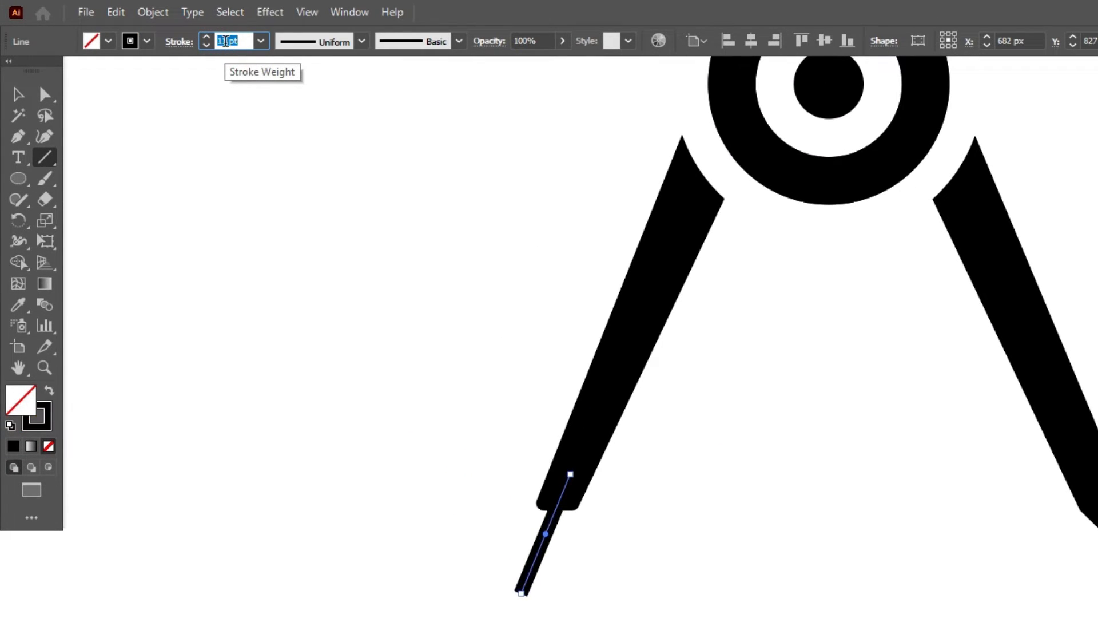
pyautogui.click(361, 42)
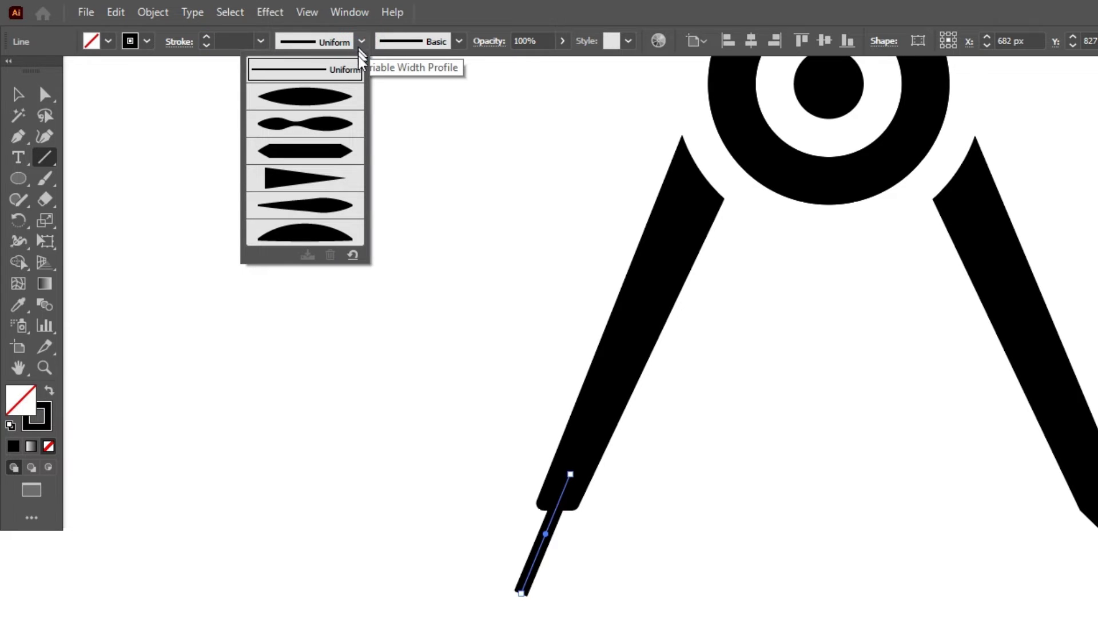
pyautogui.click(326, 181)
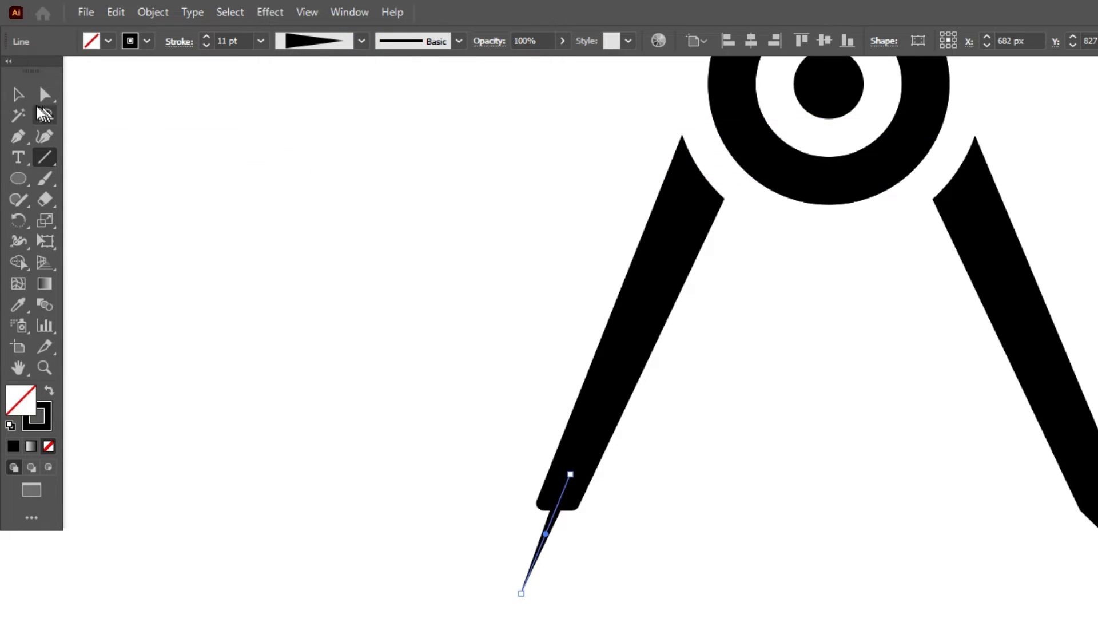
pyautogui.click(22, 98)
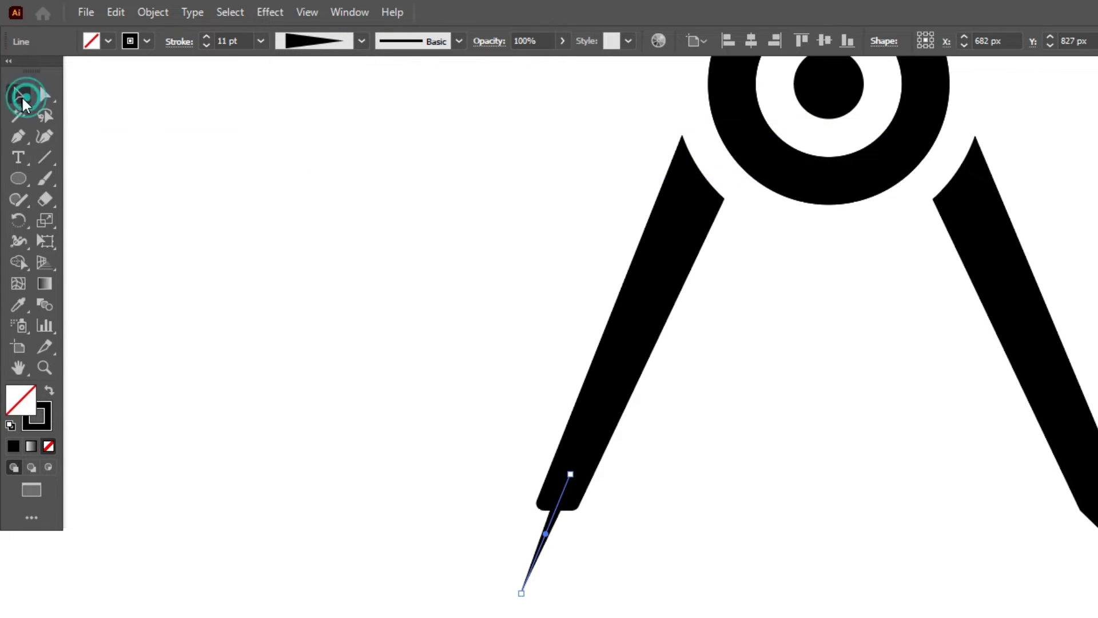
# Draw a rounded rectangle about 58 by 36 px beside the left leg, with a black fill and no stroke.
pyautogui.click(18, 178)
pyautogui.click(61, 200)
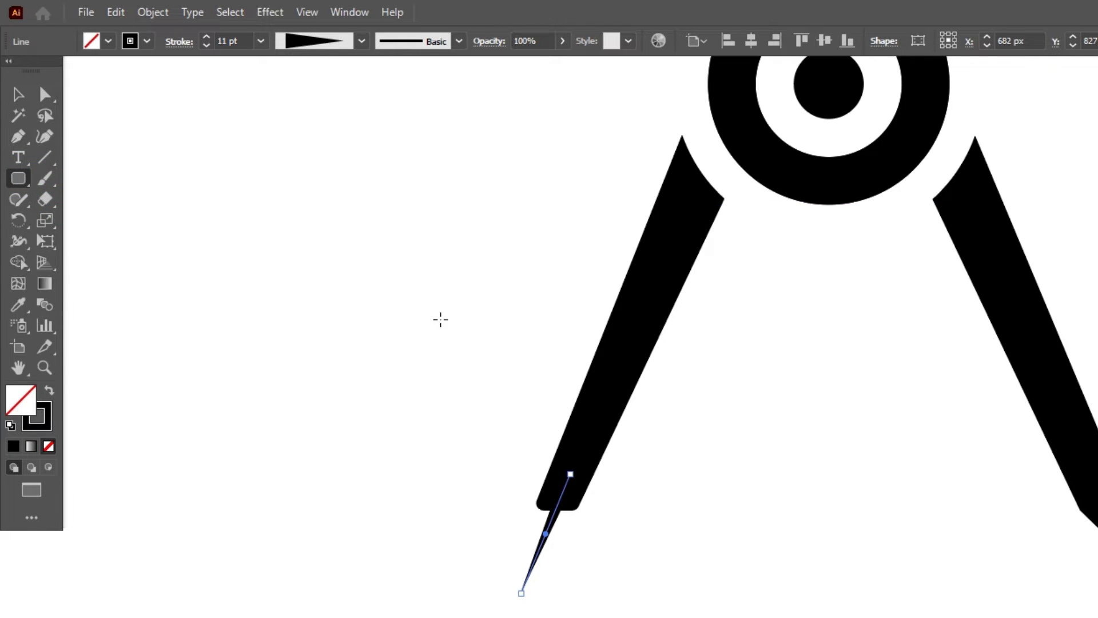
pyautogui.moveTo(450, 332); pyautogui.dragTo(510, 345)
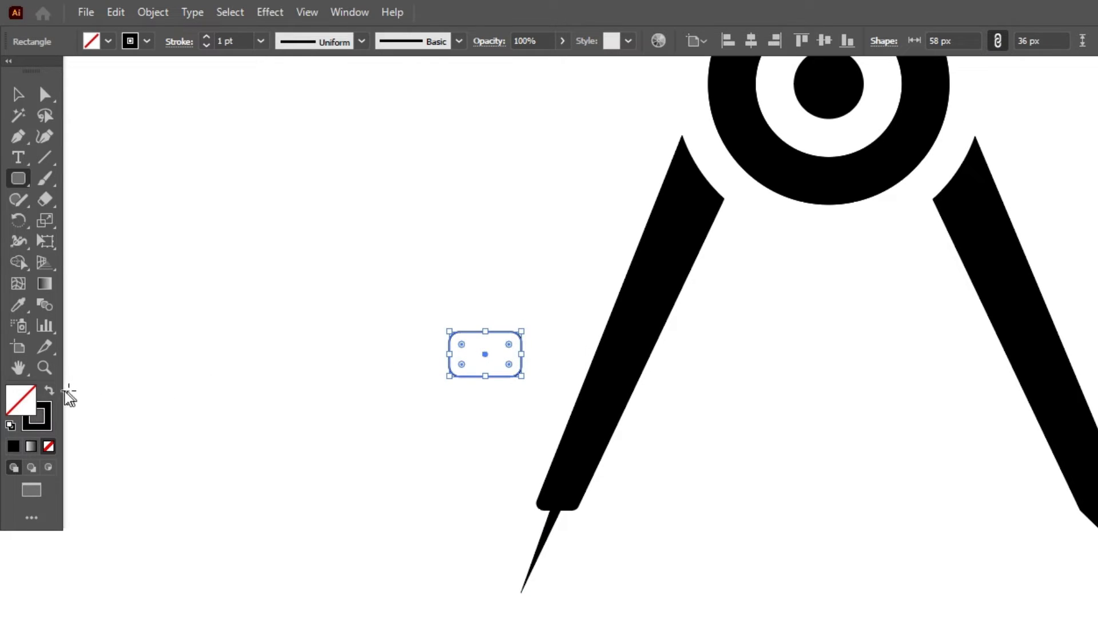
pyautogui.click(49, 390)
pyautogui.click(18, 94)
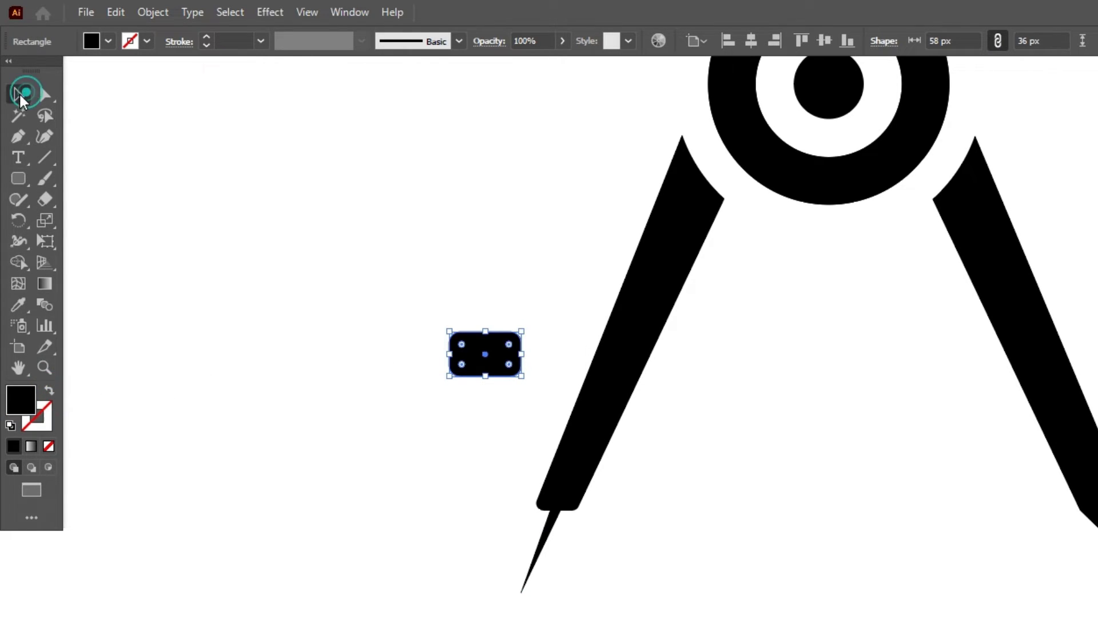
# Rotate the rounded rectangle to match the left leg's slope and place it close to the leg's outer side as a knob.
pyautogui.click(286, 429)
pyautogui.moveTo(473, 366); pyautogui.dragTo(569, 358)
pyautogui.click(424, 363)
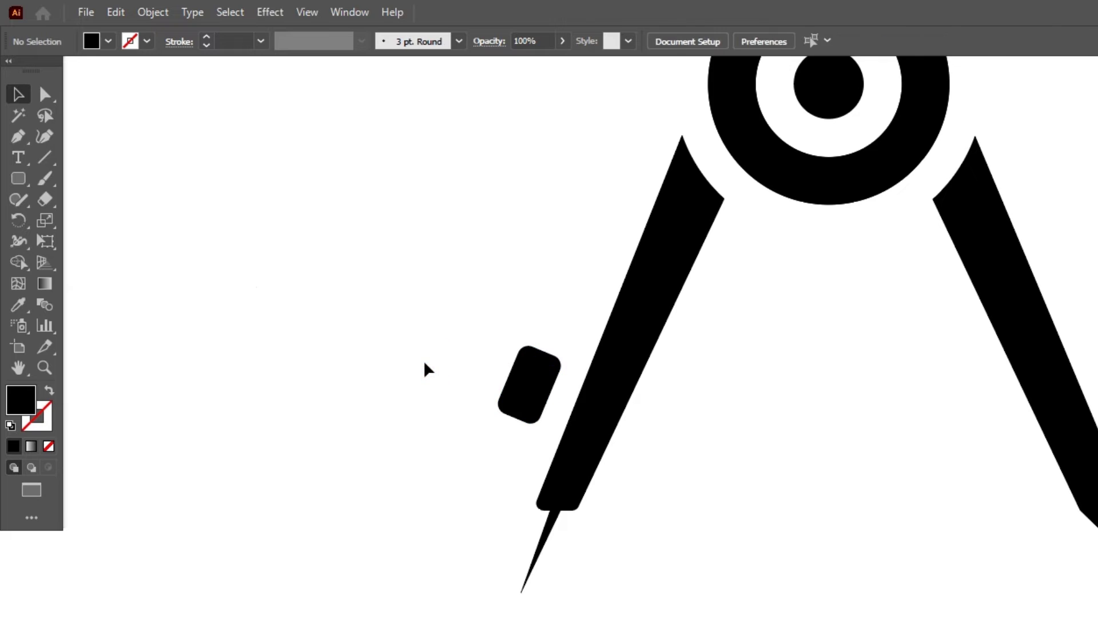
# Add a small black stem, tilted like the knob, to join the knob to the left leg.
pyautogui.click(18, 178)
pyautogui.moveTo(412, 346)
pyautogui.mouseDown()
pyautogui.moveTo(437, 394)
pyautogui.moveTo(438, 345)
pyautogui.moveTo(570, 405)
pyautogui.moveTo(583, 423)
pyautogui.moveTo(590, 397)
pyautogui.moveTo(545, 395)
pyautogui.moveTo(557, 399)
pyautogui.mouseUp()
pyautogui.click(45, 94)
pyautogui.click(19, 94)
pyautogui.moveTo(536, 386); pyautogui.dragTo(551, 400)
pyautogui.click(461, 348)
# Move the whole compass logo up and slightly to the right on the artboard.
pyautogui.hotkey('ctrl', '0')
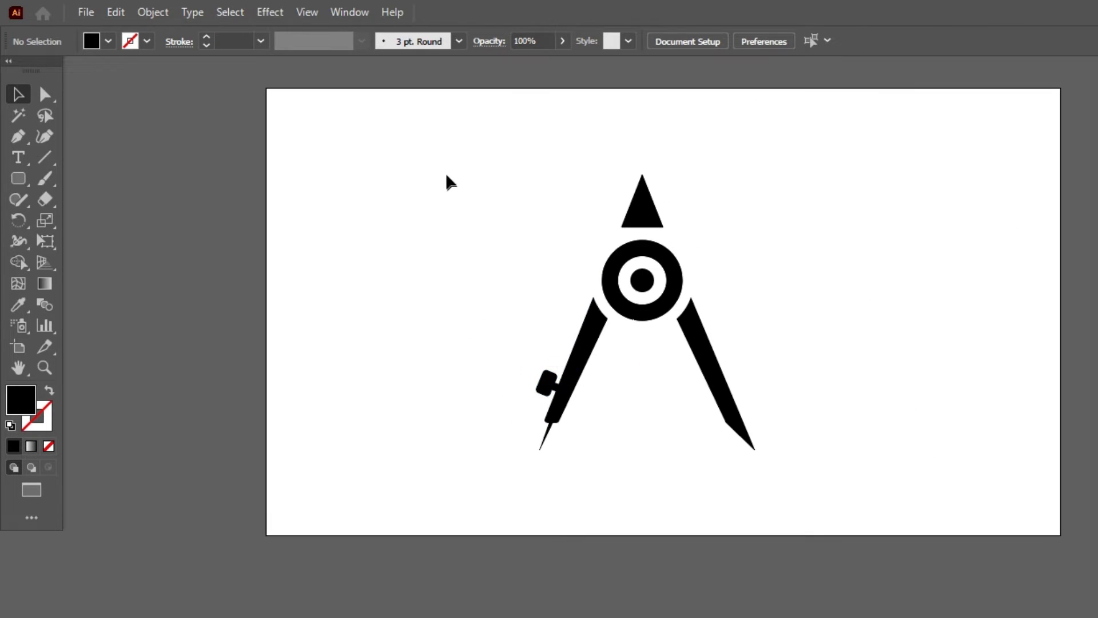
pyautogui.moveTo(444, 162); pyautogui.dragTo(784, 481)
pyautogui.moveTo(712, 364); pyautogui.dragTo(750, 316)
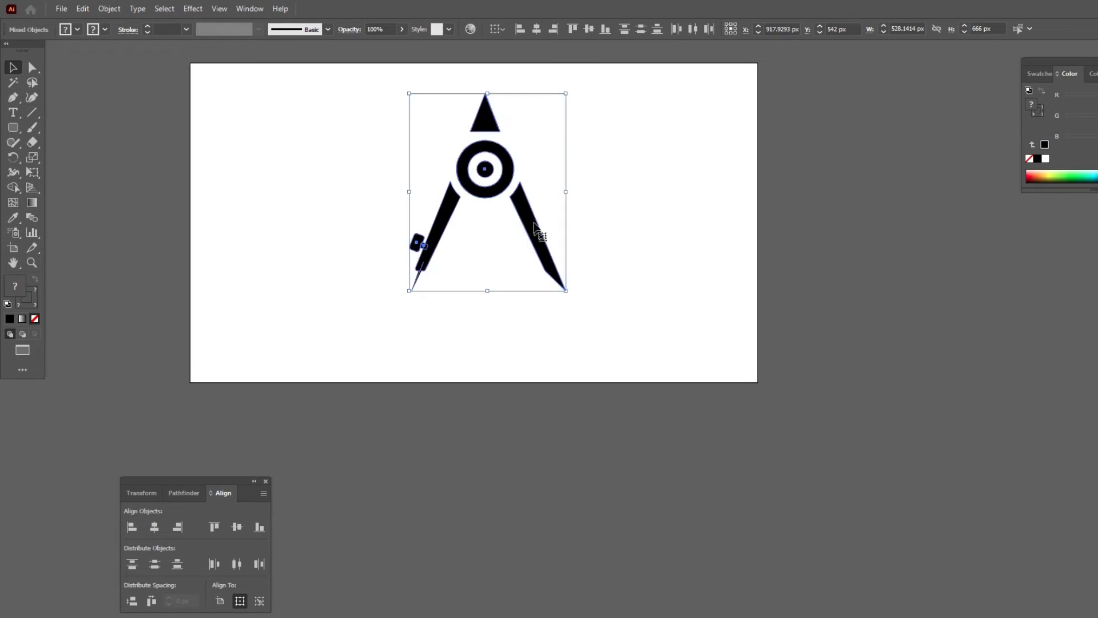
pyautogui.scroll(2, 472, 114)
pyautogui.click(607, 181)
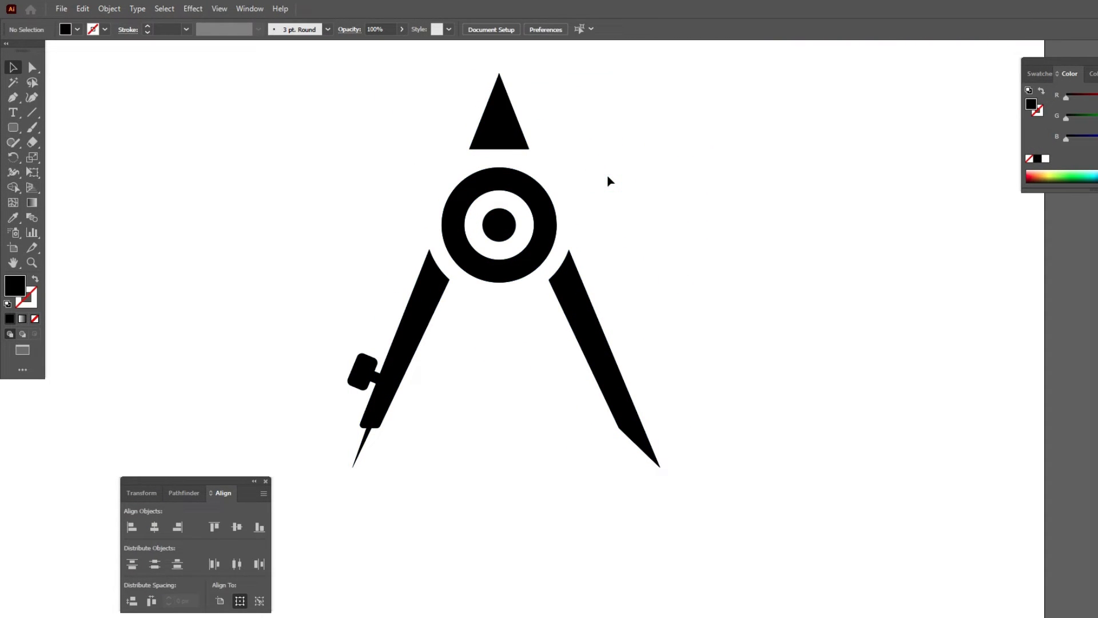
# Draw an outlined 402 px circle without fill from the ring's centre, and shift it down so its top crosses the triangle's lower part.
pyautogui.click(19, 131)
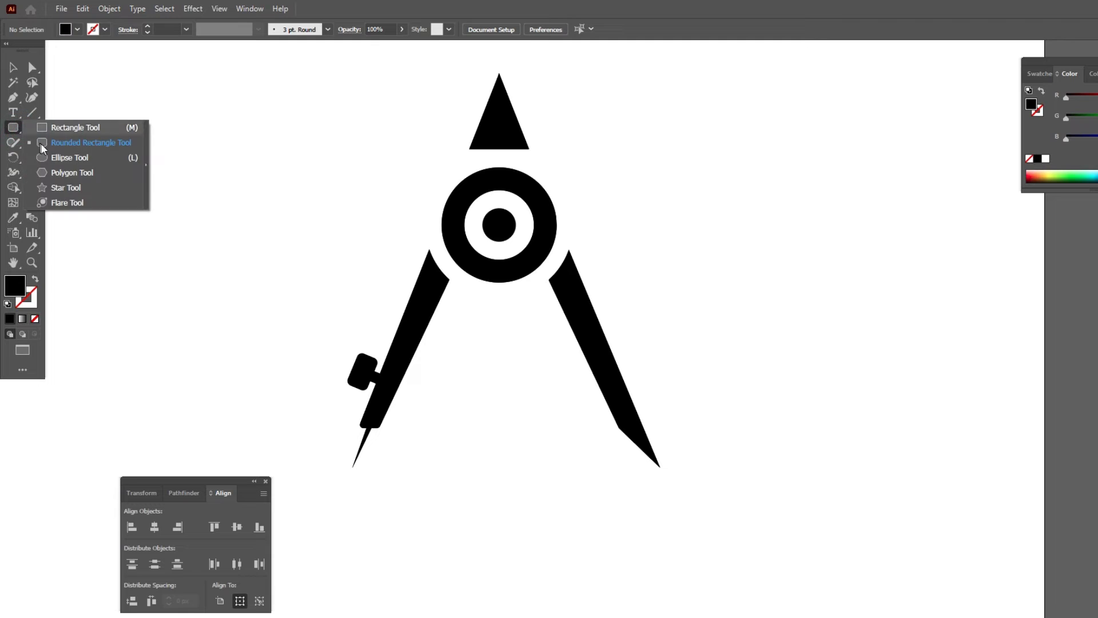
pyautogui.click(53, 154)
pyautogui.moveTo(497, 227)
pyautogui.mouseDown()
pyautogui.moveTo(595, 299)
pyautogui.moveTo(618, 302)
pyautogui.mouseUp()
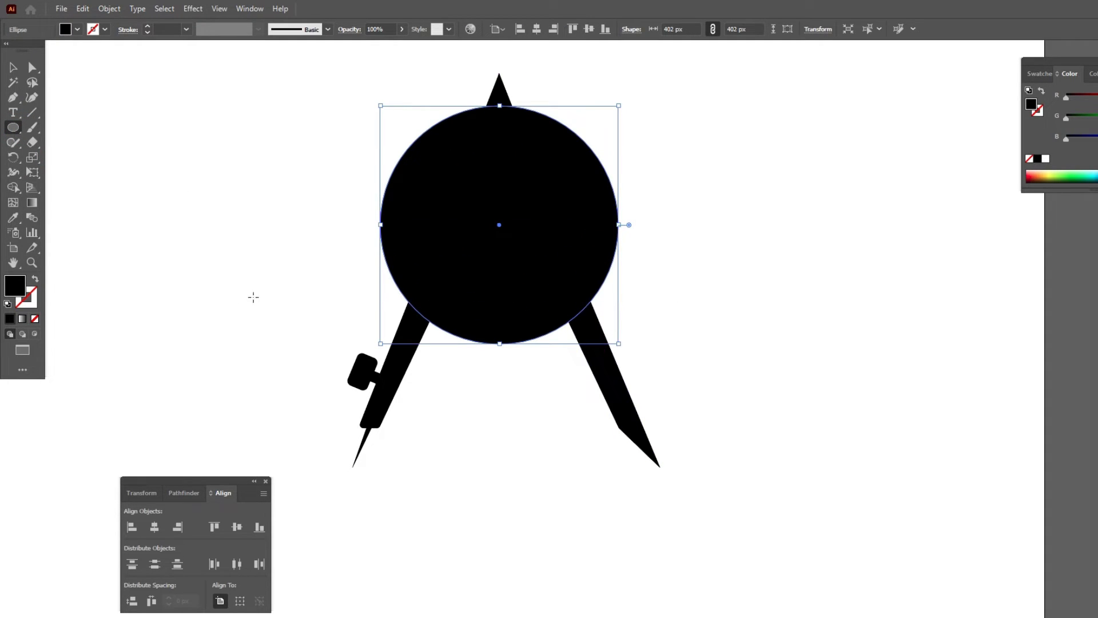
pyautogui.click(35, 281)
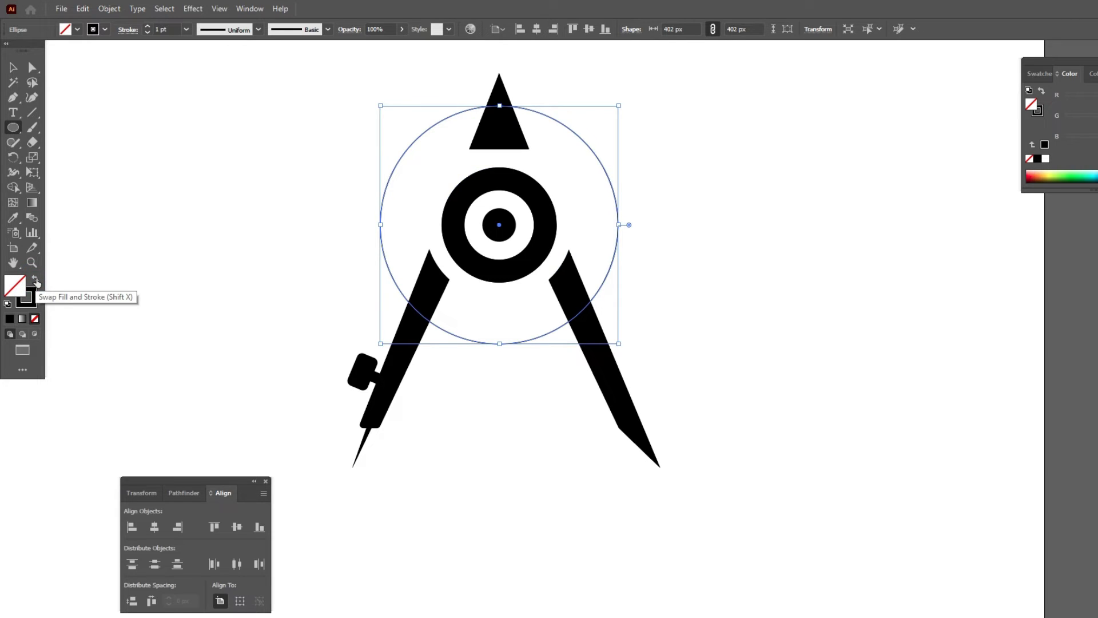
pyautogui.click(13, 67)
pyautogui.moveTo(529, 113); pyautogui.dragTo(528, 138)
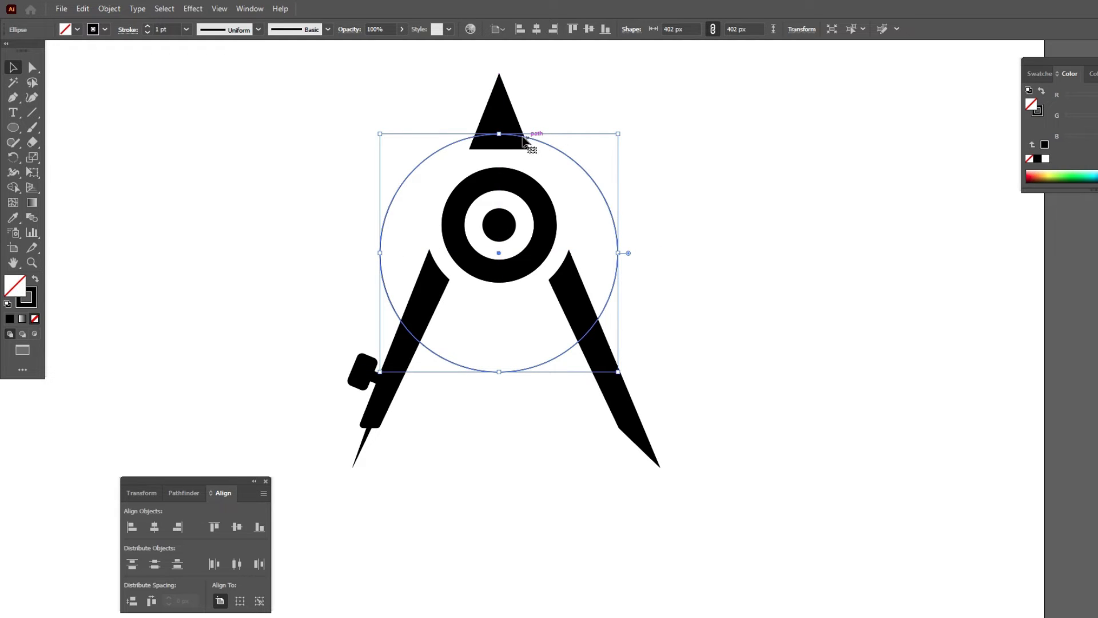
# Set the large circle's stroke weight to 22 pt and expand its fill and stroke into a solid ring shape.
pyautogui.click(174, 29)
pyautogui.scroll(13, 174, 29)
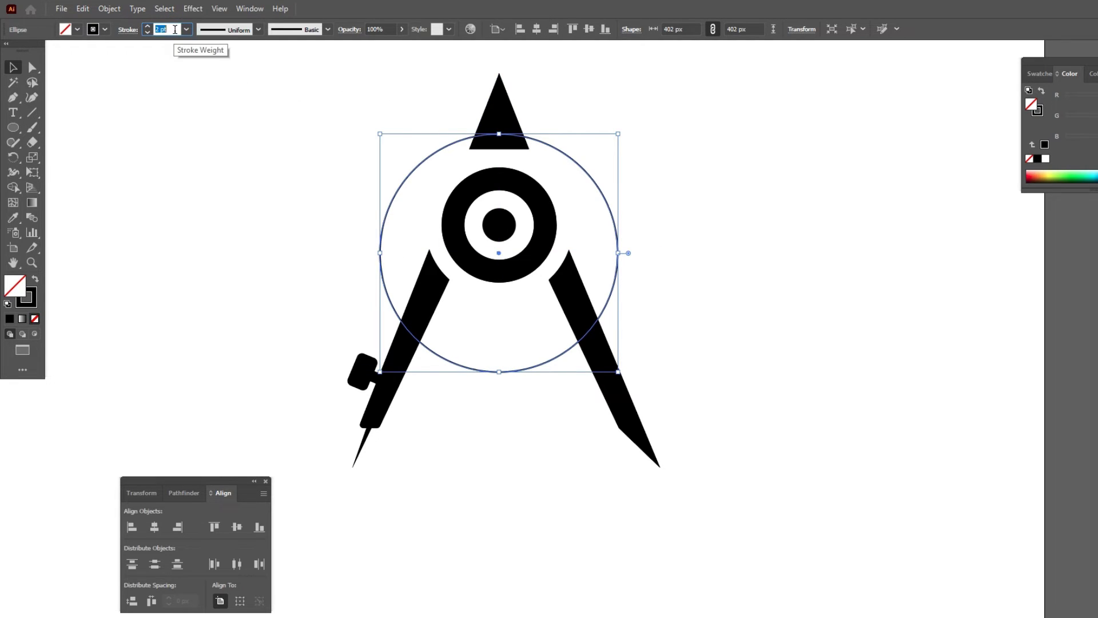
pyautogui.scroll(8, 175, 29)
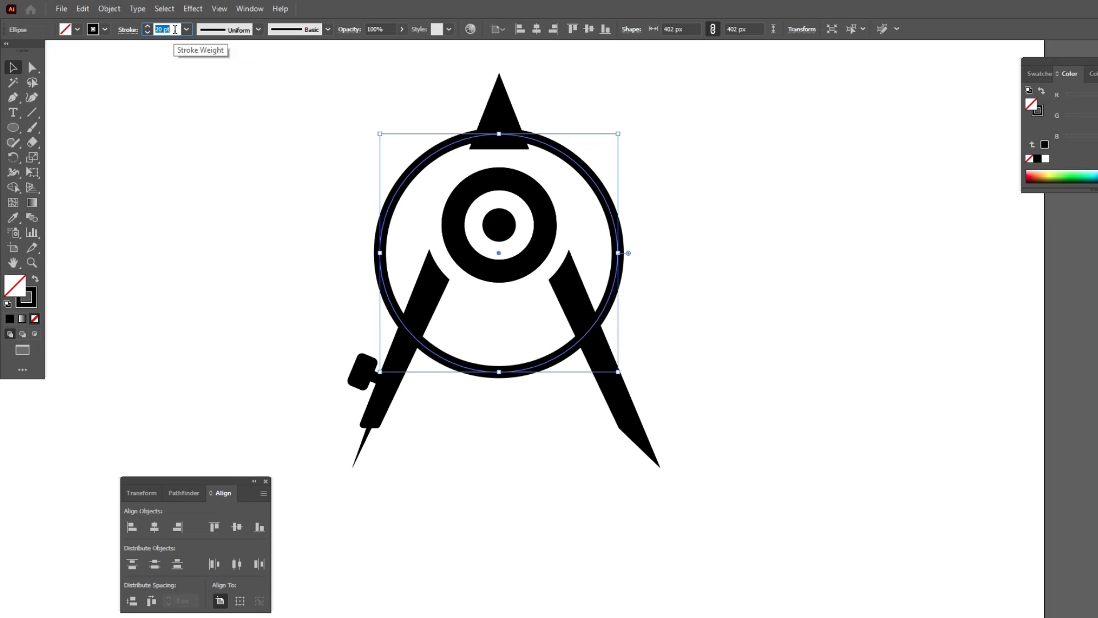
pyautogui.click(109, 8)
pyautogui.click(132, 153)
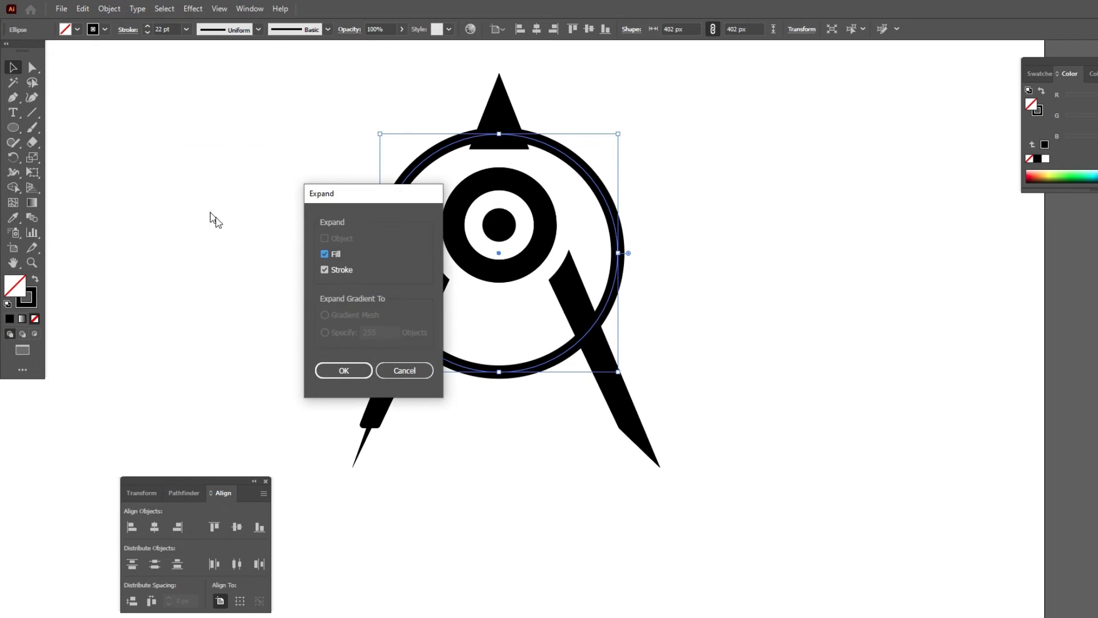
pyautogui.click(344, 369)
# With the whole logo selected, use Shape Builder to remove the large ring's arcs outside both legs and merge its overlap into the triangle.
pyautogui.moveTo(246, 118); pyautogui.dragTo(727, 472)
pyautogui.click(14, 189)
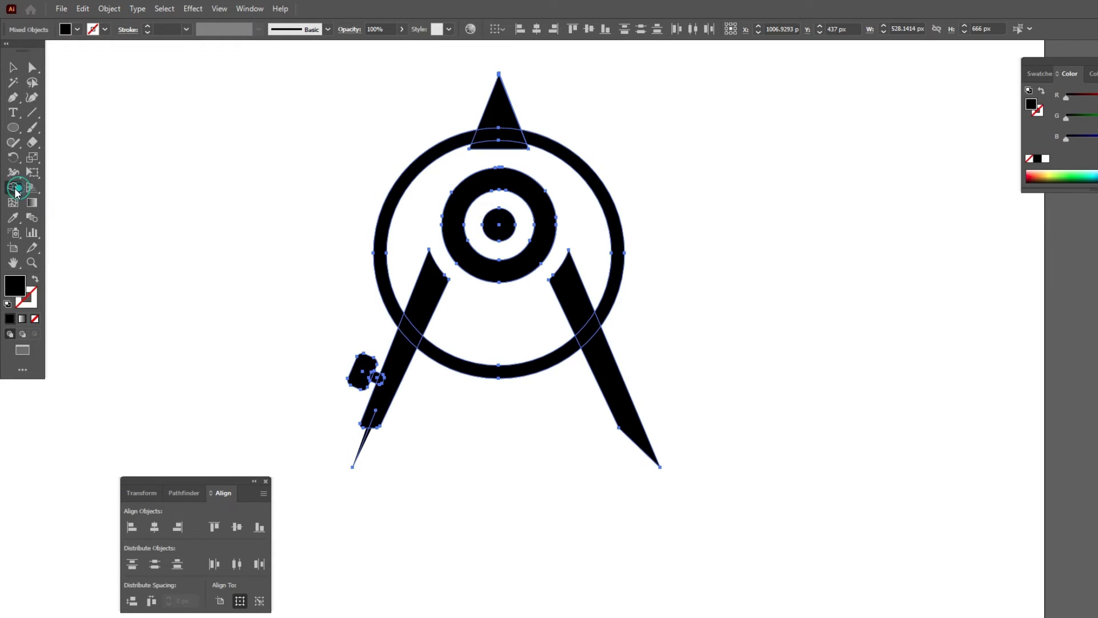
pyautogui.keyDown('alt'); pyautogui.moveTo(384, 160); pyautogui.dragTo(424, 186); pyautogui.keyUp('alt')
pyautogui.moveTo(496, 118); pyautogui.dragTo(497, 146)
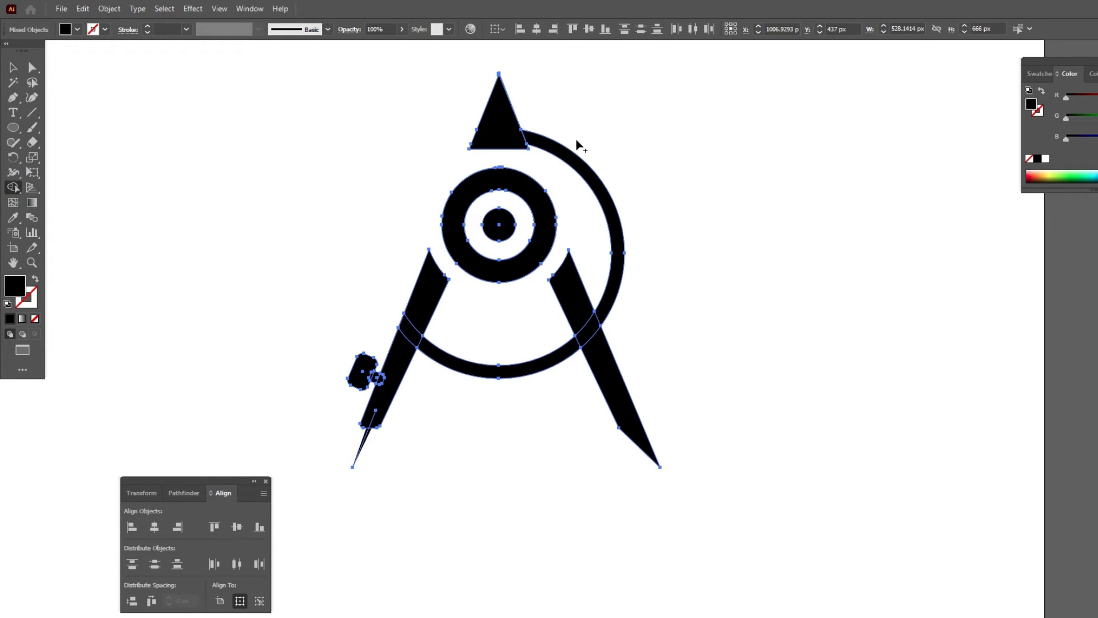
pyautogui.keyDown('alt'); pyautogui.moveTo(579, 140); pyautogui.dragTo(578, 184); pyautogui.keyUp('alt')
# Merge the ring overlaps into both legs with Shape Builder, and unite the left leg with its knob and stem.
pyautogui.moveTo(581, 312); pyautogui.dragTo(596, 351)
pyautogui.moveTo(584, 338); pyautogui.dragTo(563, 354)
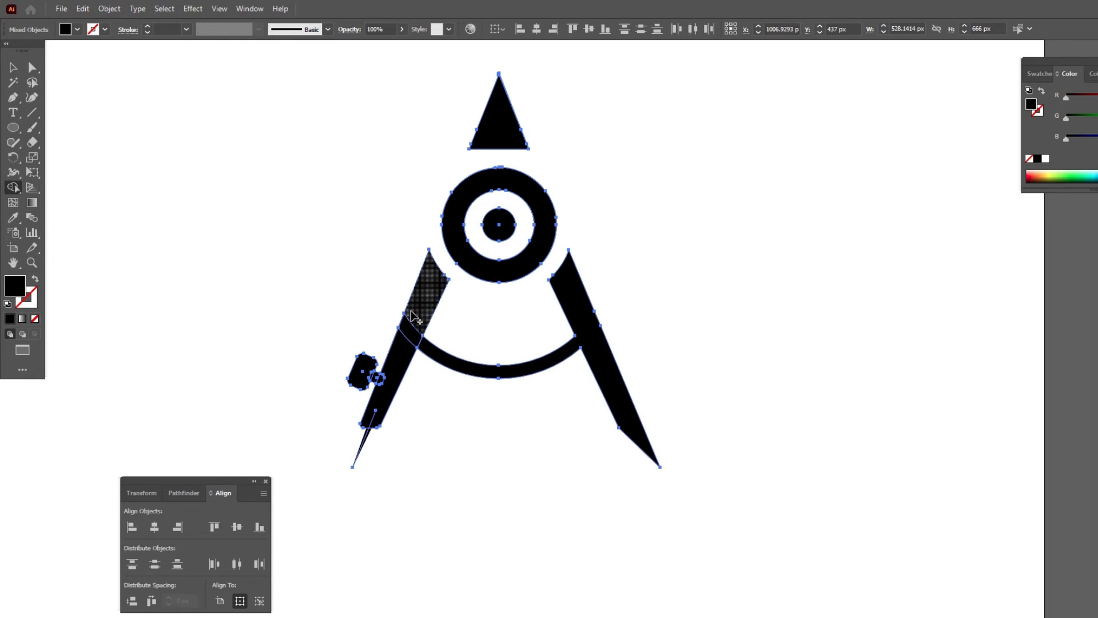
pyautogui.moveTo(412, 323)
pyautogui.mouseDown()
pyautogui.moveTo(402, 369)
pyautogui.moveTo(366, 373)
pyautogui.mouseUp()
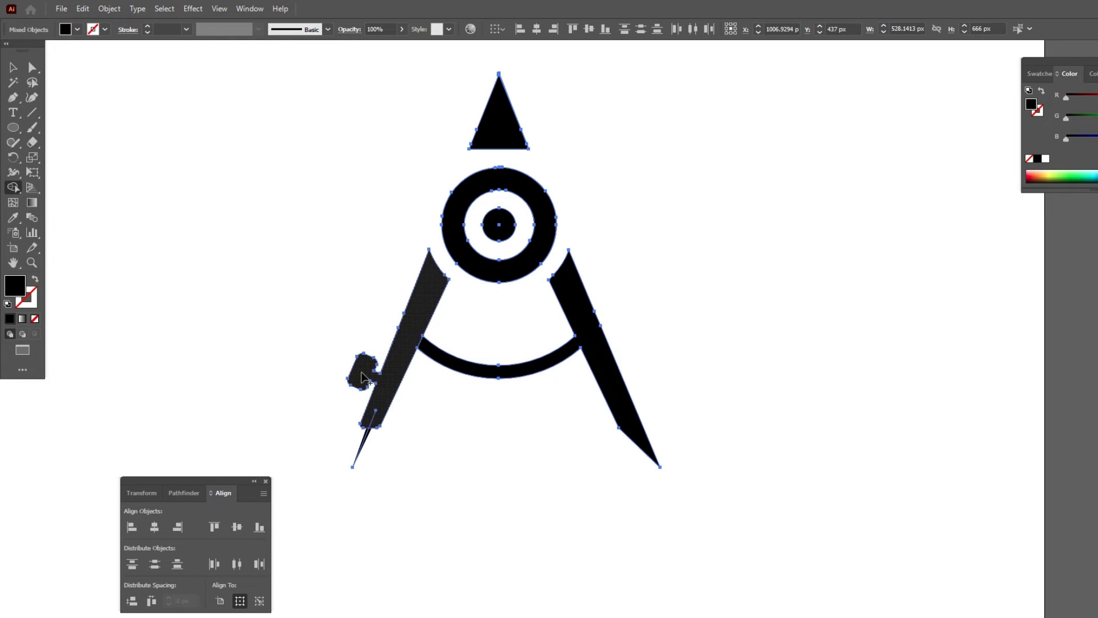
pyautogui.click(12, 68)
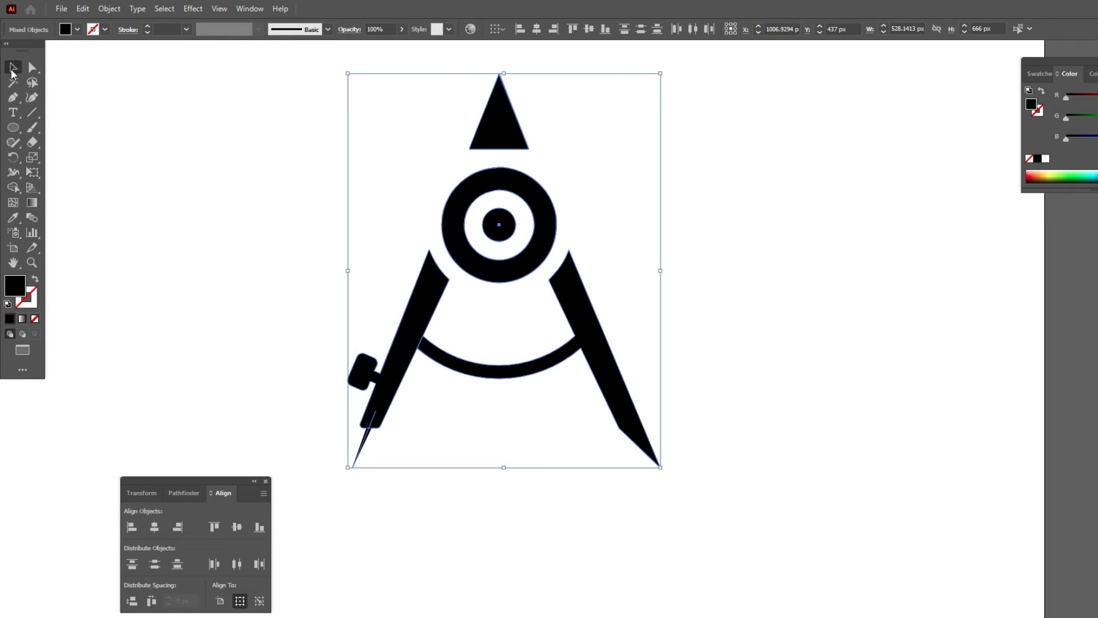
pyautogui.click(214, 331)
# Expand the appearance of the tapered needle line, and unite all the compass shapes with Pathfinder.
pyautogui.click(361, 449)
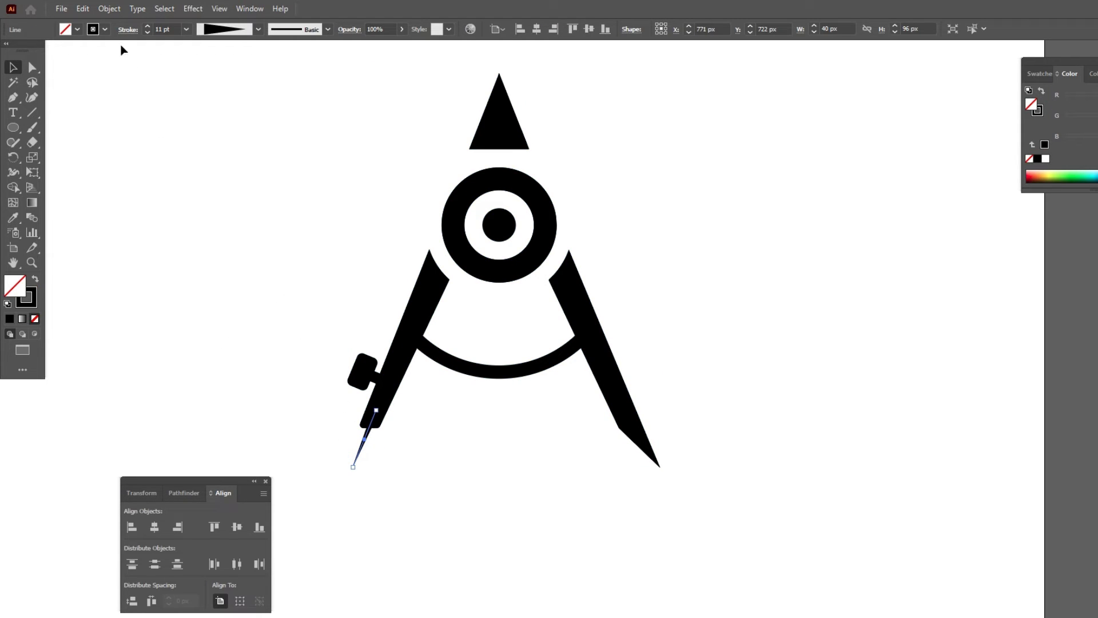
pyautogui.click(110, 8)
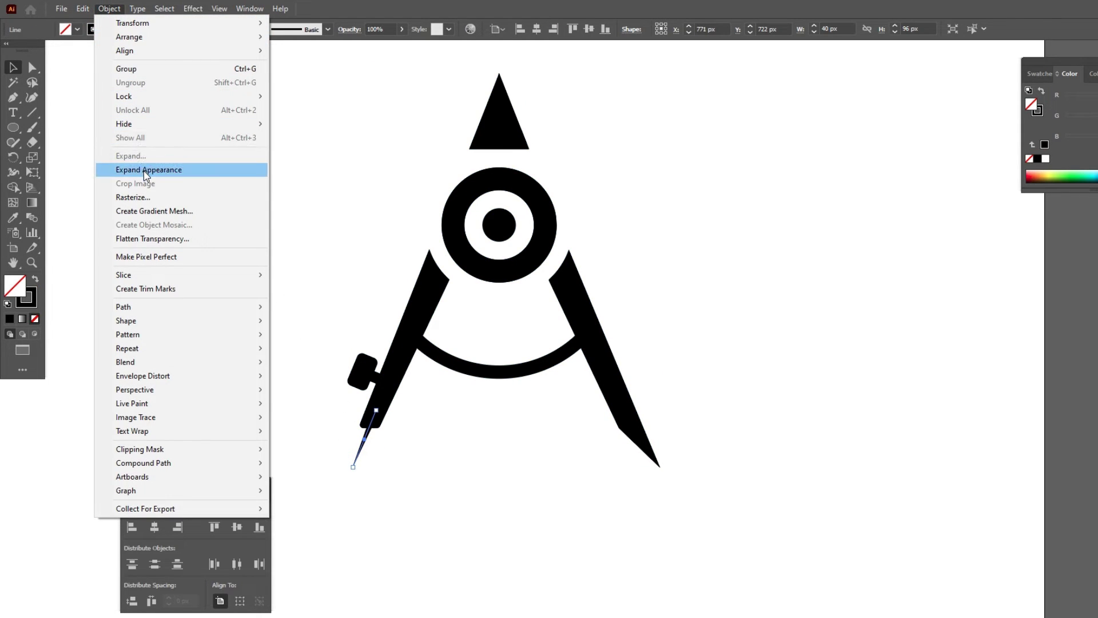
pyautogui.click(143, 170)
pyautogui.moveTo(261, 131); pyautogui.dragTo(697, 502)
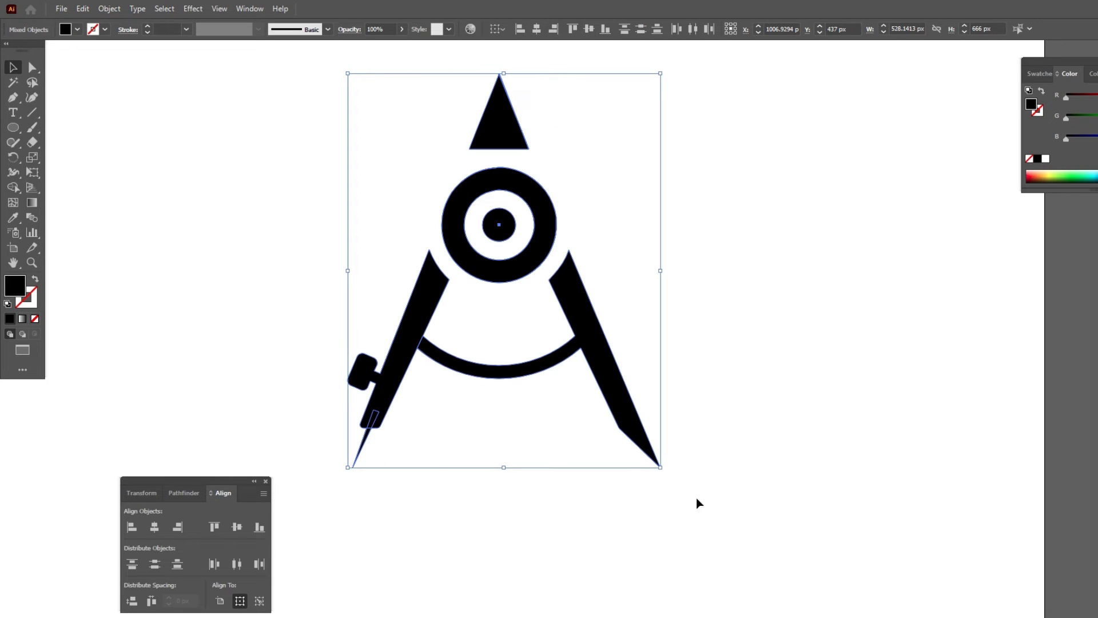
pyautogui.click(181, 492)
pyautogui.click(131, 525)
pyautogui.click(293, 181)
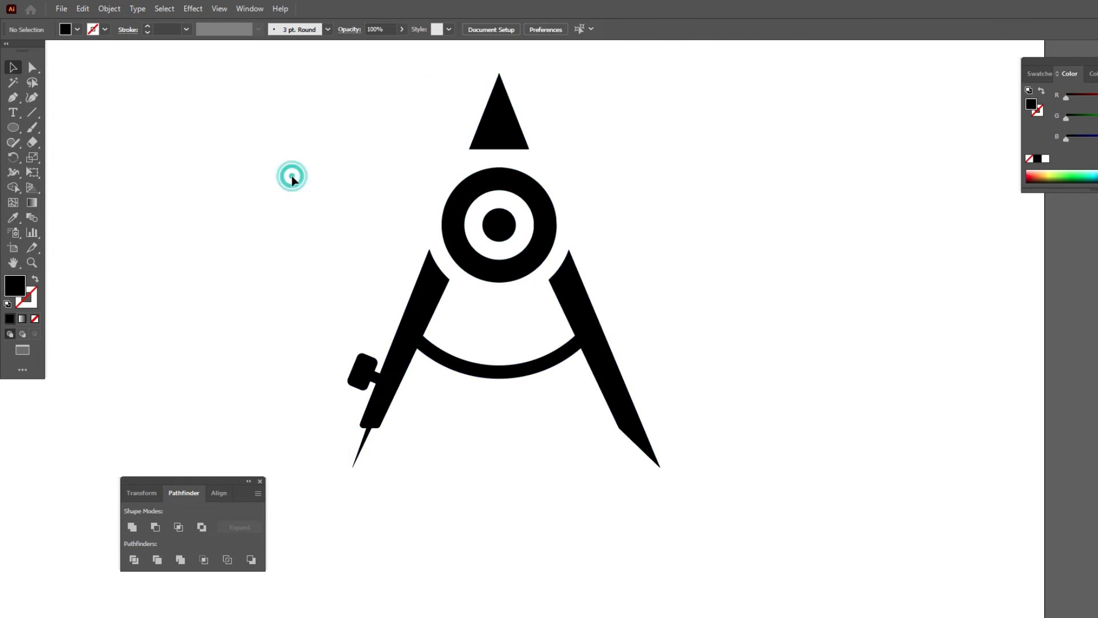
# Draw a black square of about 34 px between the legs, below the ringed dot.
pyautogui.click(19, 129)
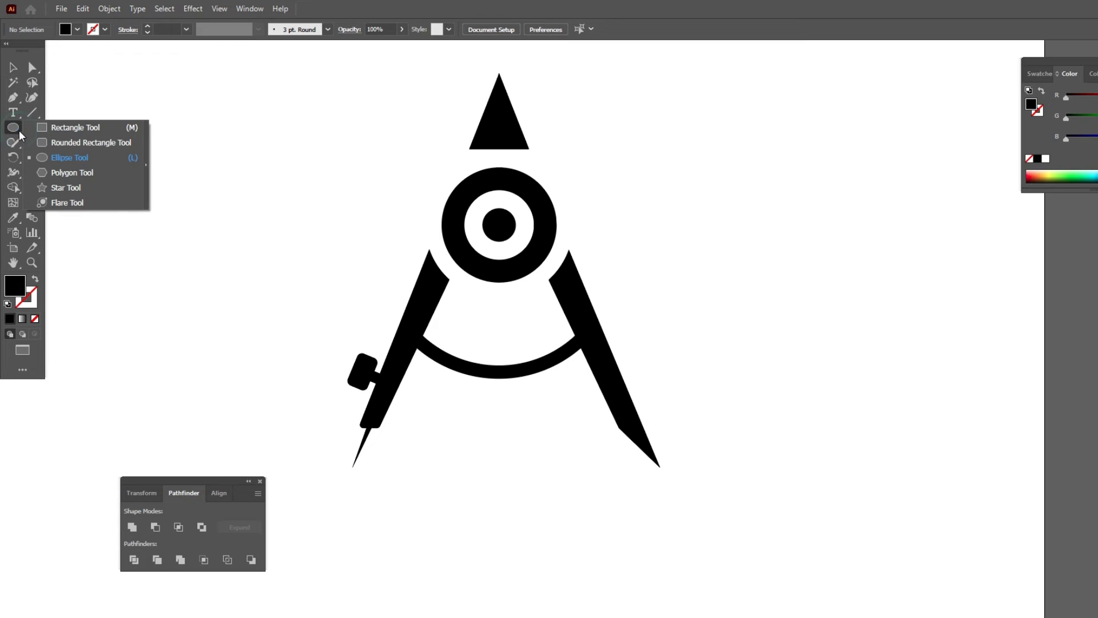
pyautogui.click(37, 128)
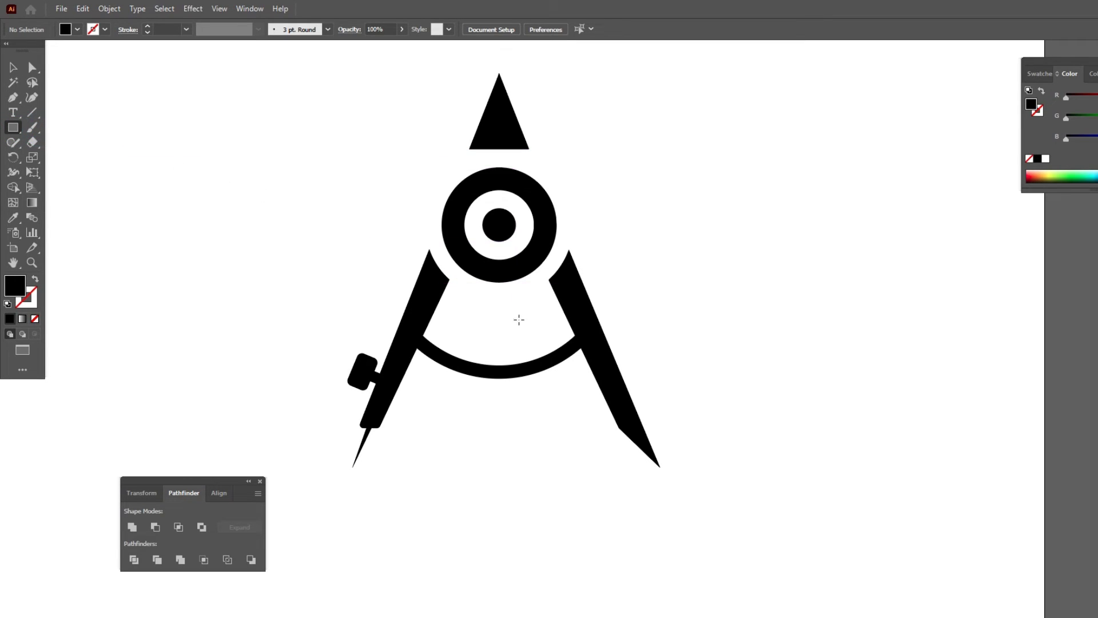
pyautogui.scroll(3, 492, 316)
pyautogui.scroll(1, 493, 315)
pyautogui.moveTo(433, 289)
pyautogui.mouseDown()
pyautogui.moveTo(464, 320)
pyautogui.moveTo(452, 298)
pyautogui.moveTo(537, 307)
pyautogui.mouseUp()
# Duplicate the small square into an evenly spaced two-by-two window grid centred between the legs.
pyautogui.click(14, 66)
pyautogui.click(507, 325)
pyautogui.moveTo(555, 349); pyautogui.dragTo(433, 356)
pyautogui.keyDown('shift'); pyautogui.click(430, 280); pyautogui.keyUp('shift')
pyautogui.moveTo(366, 261); pyautogui.dragTo(520, 380)
pyautogui.moveTo(515, 306); pyautogui.dragTo(552, 313)
pyautogui.click(608, 291)
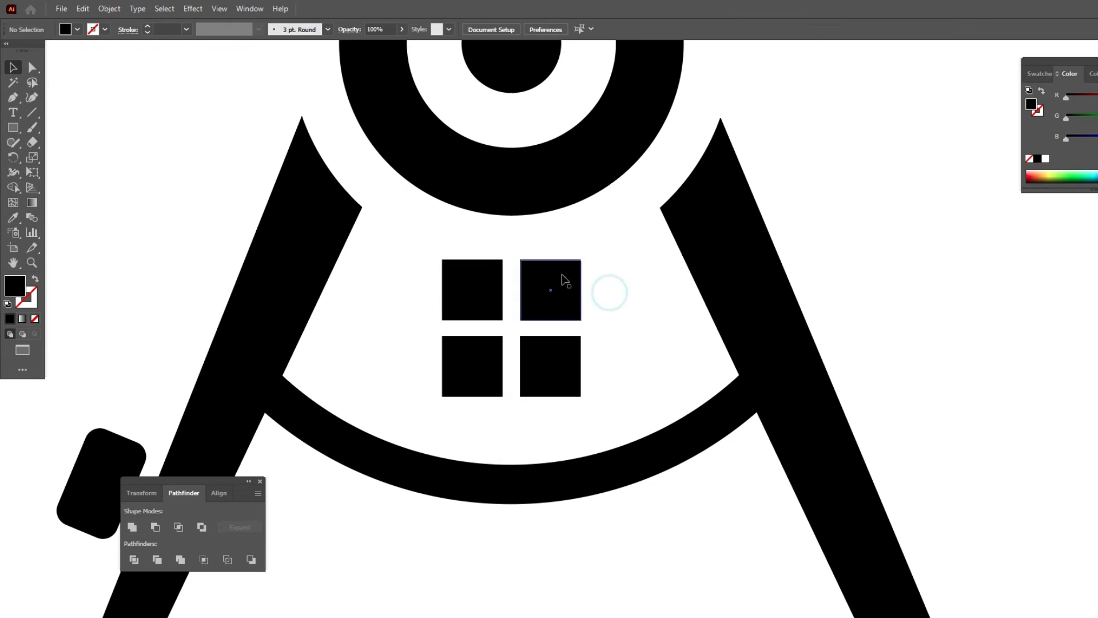
# Fully round the outer upper corner of each of the two upper squares to give the window an arched top.
pyautogui.click(571, 269)
pyautogui.moveTo(571, 268); pyautogui.dragTo(508, 368)
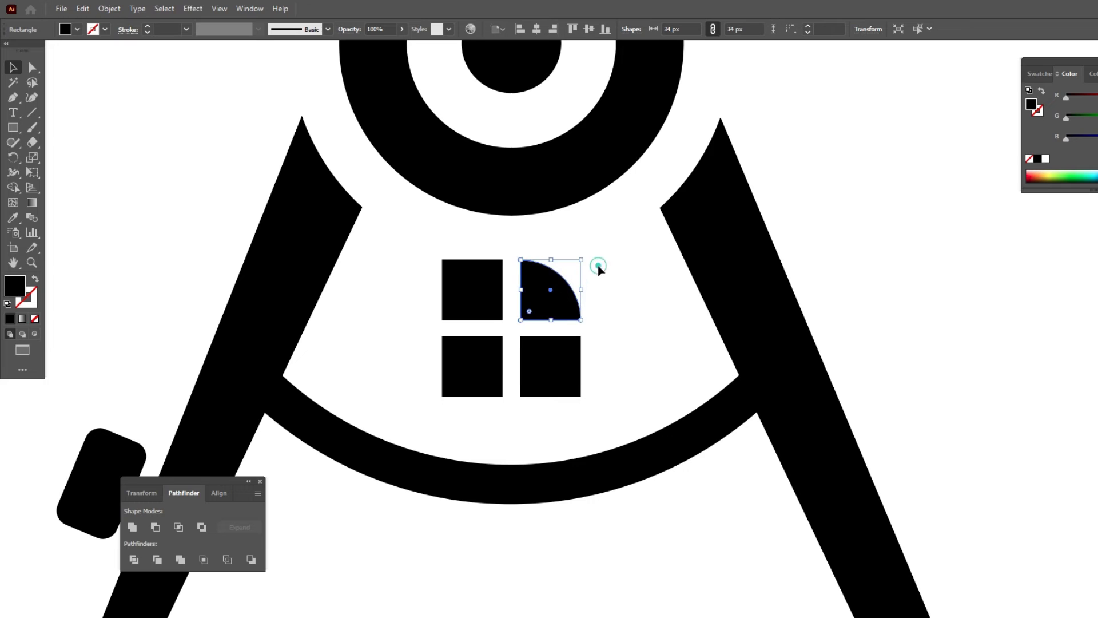
pyautogui.click(598, 265)
pyautogui.click(455, 274)
pyautogui.moveTo(452, 273); pyautogui.dragTo(502, 319)
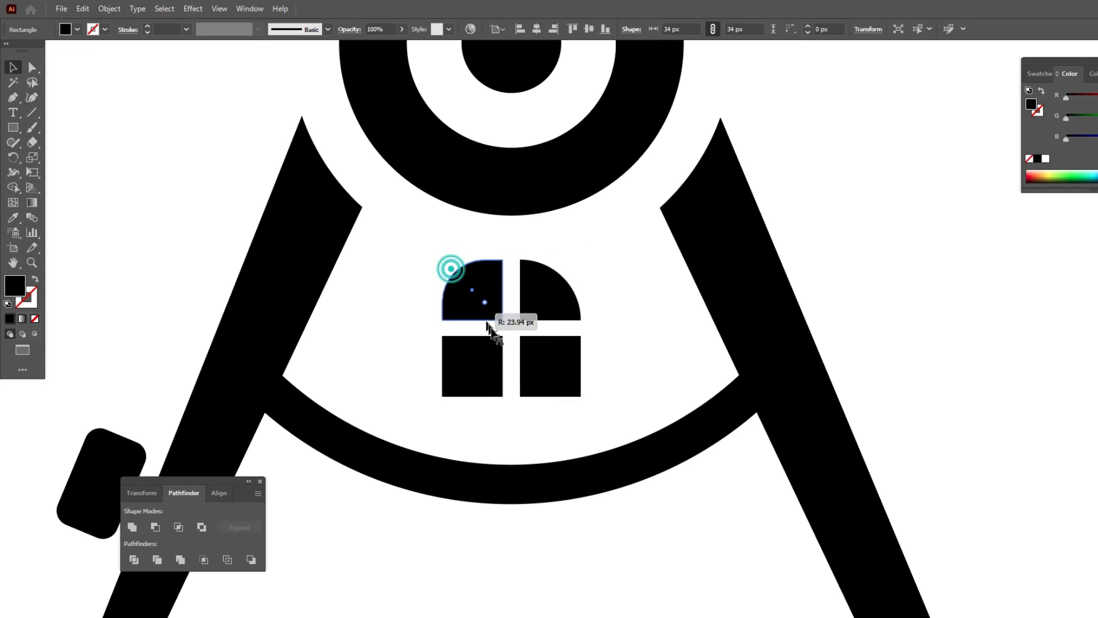
pyautogui.click(423, 266)
# Place a 72 pt text object beside the compass and paste the Nexa Heavy wordmark ARCHITECH into it.
pyautogui.scroll(-5, 512, 251)
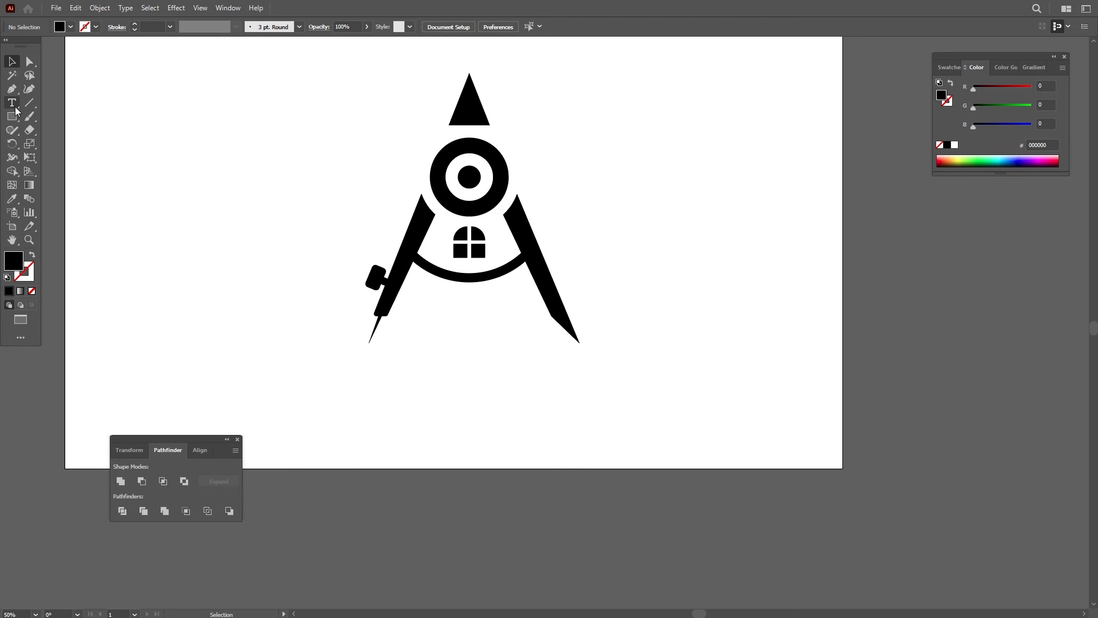
pyautogui.click(15, 106)
pyautogui.click(591, 126)
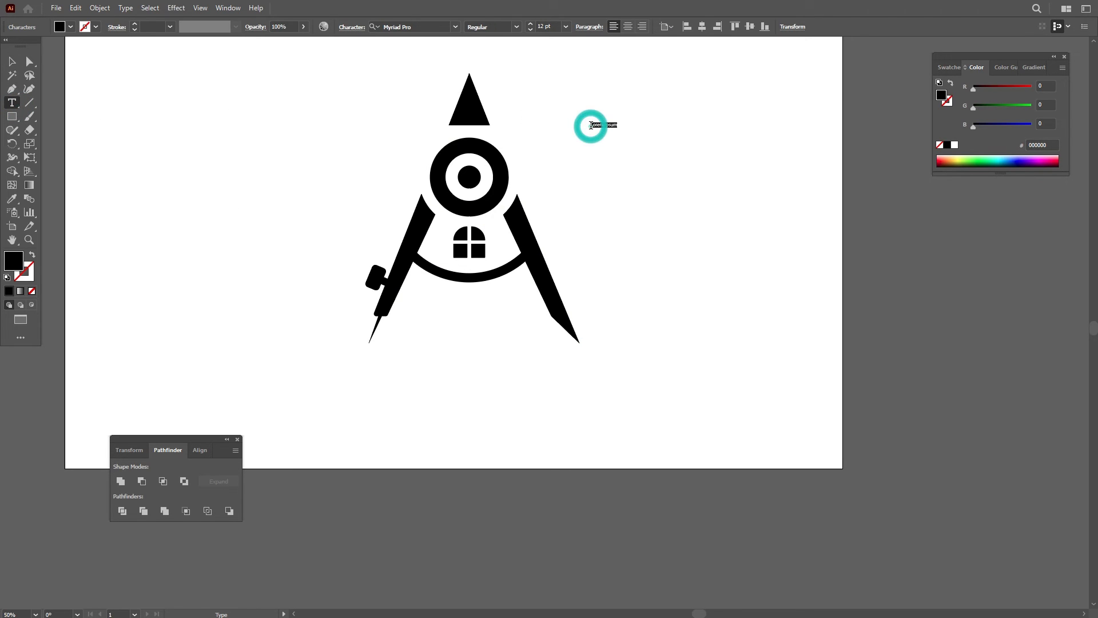
pyautogui.click(565, 26)
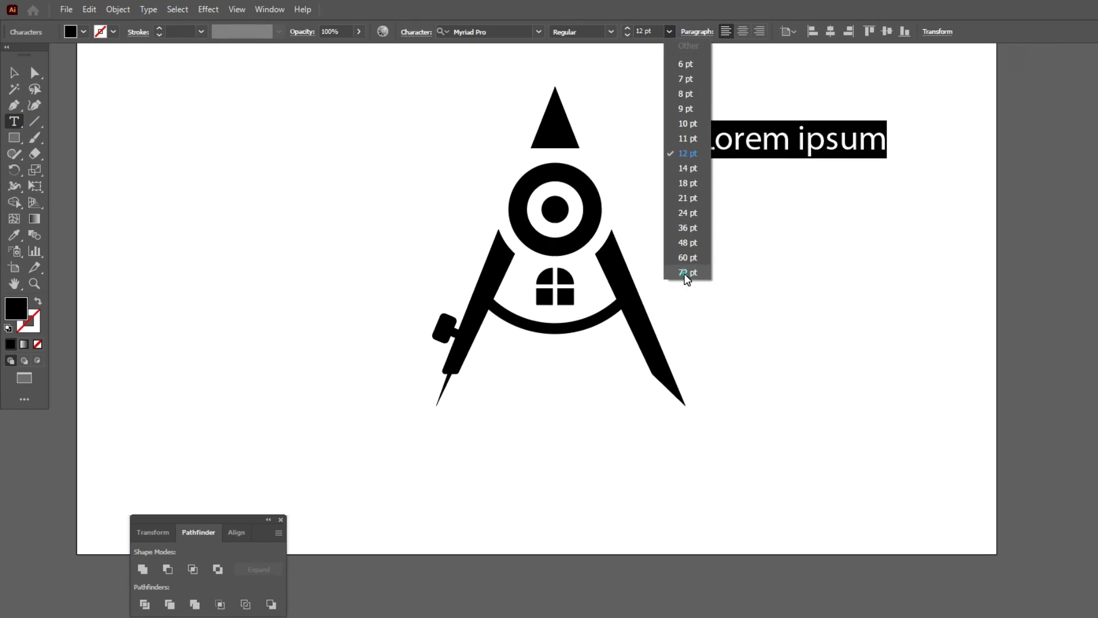
pyautogui.click(579, 228)
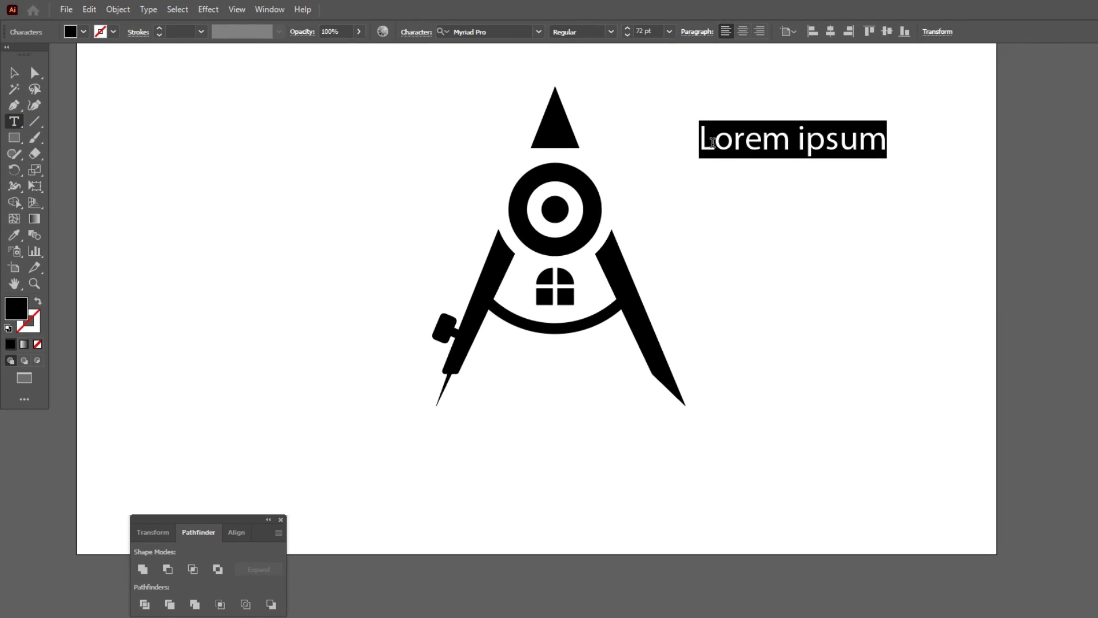
pyautogui.hotkey('ctrl', 'v')
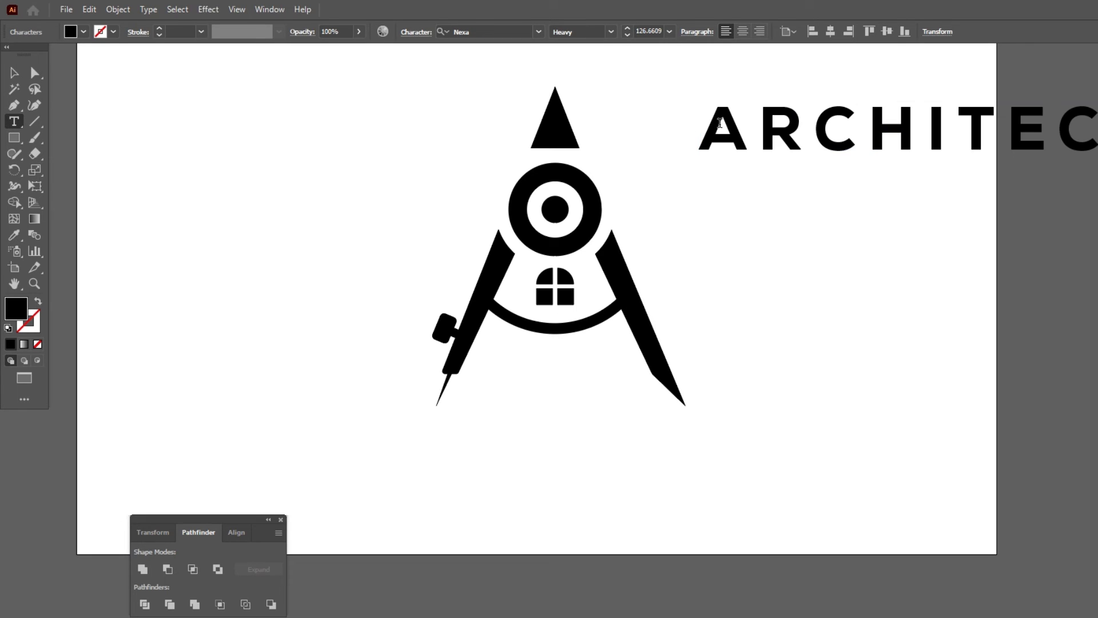
# Move the ARCHITECH wordmark directly below the compass legs and nudge it to line up with the logo's centre.
pyautogui.click(14, 73)
pyautogui.scroll(-2, 414, 169)
pyautogui.moveTo(670, 148); pyautogui.dragTo(474, 305)
pyautogui.scroll(2, 481, 275)
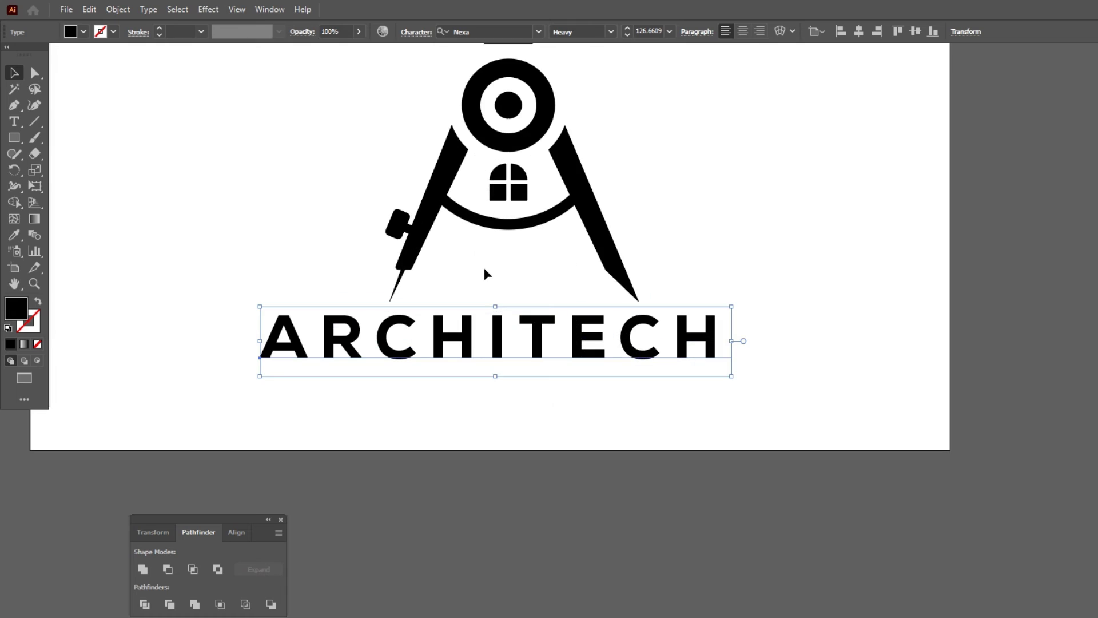
pyautogui.click(811, 245)
pyautogui.moveTo(652, 320); pyautogui.dragTo(653, 322)
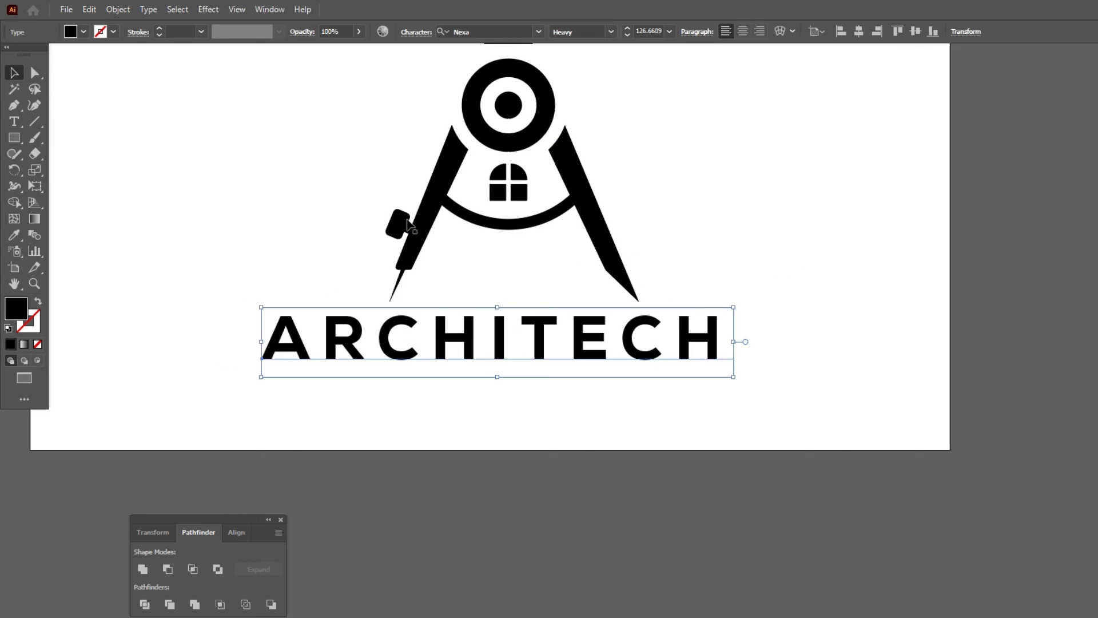
# Add a separate text object reading ENGINEERING in the empty area beside the compass.
pyautogui.click(14, 122)
pyautogui.click(645, 117)
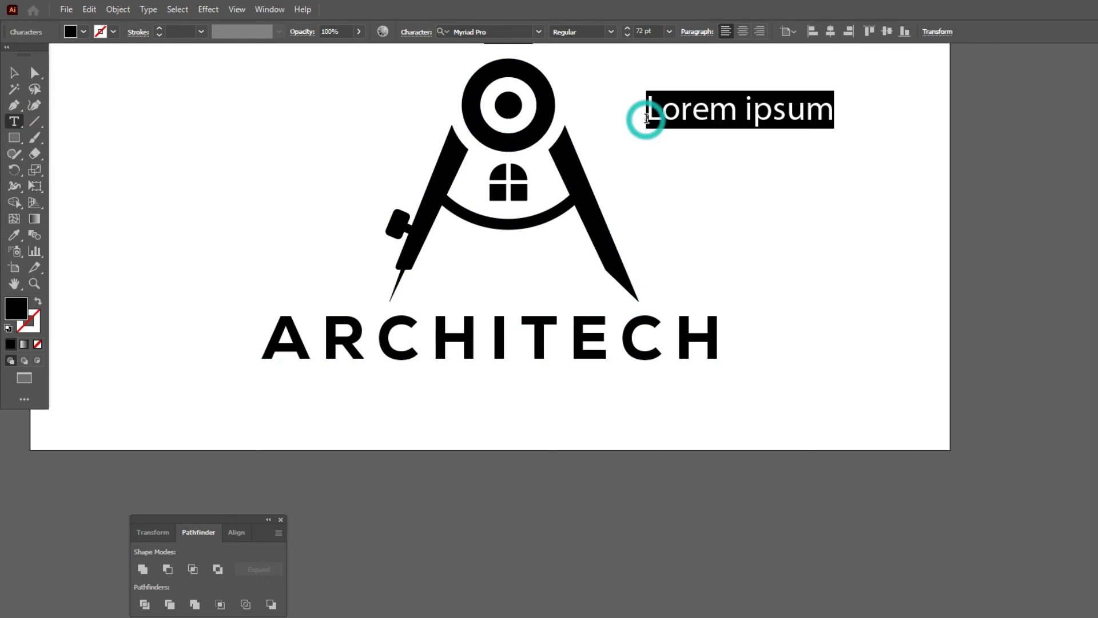
pyautogui.write('ENGINEERING')
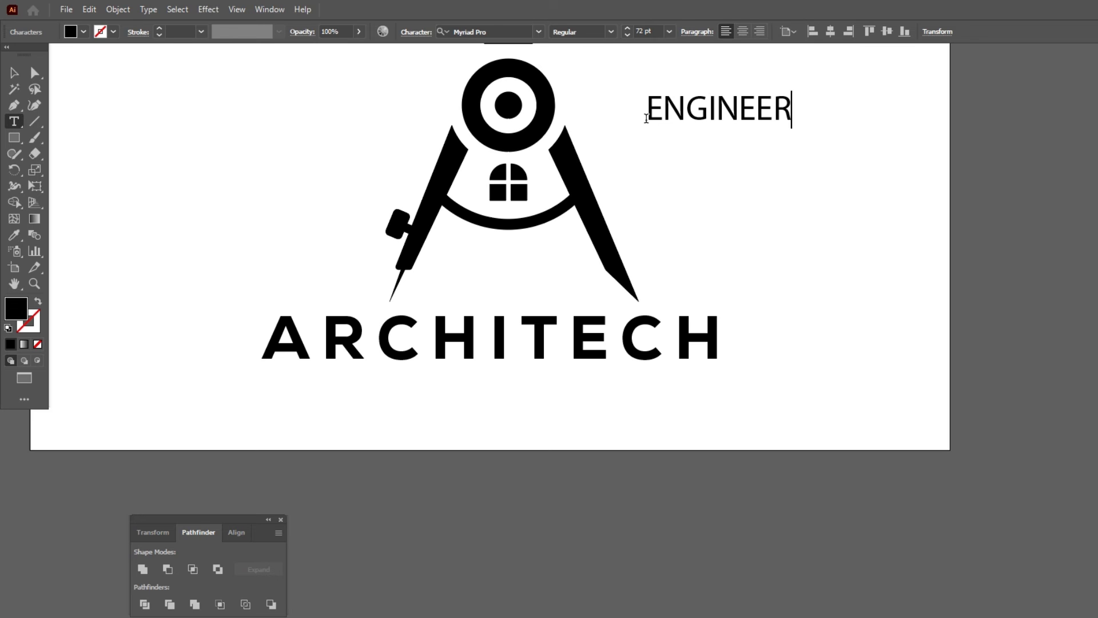
pyautogui.click(14, 73)
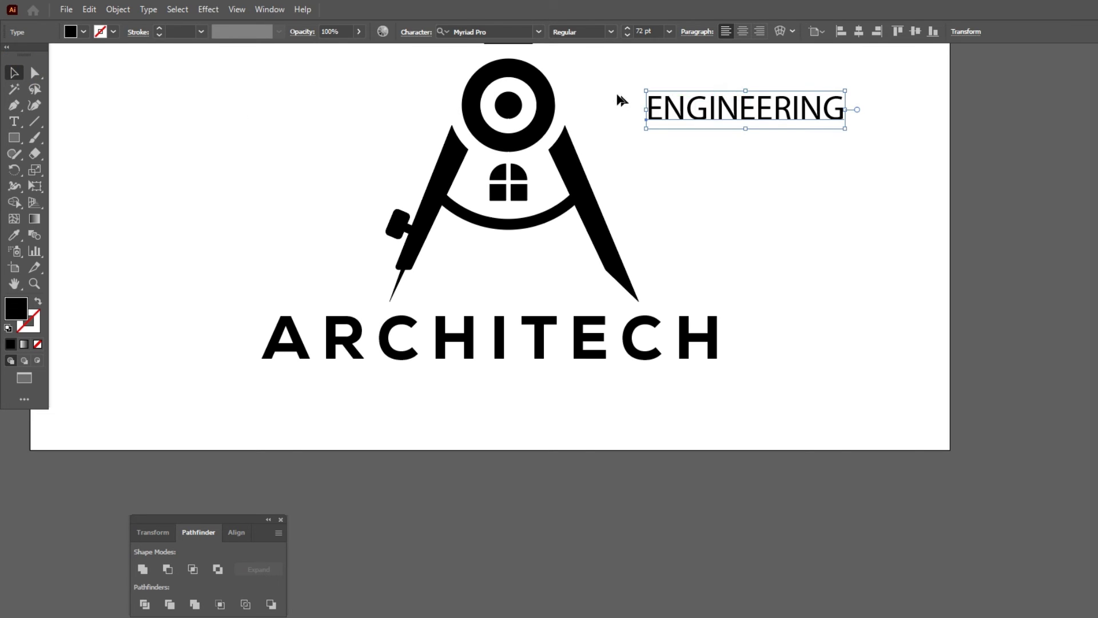
# Search the fonts for Nexa for the ENGINEERING text.
pyautogui.click(502, 27)
pyautogui.write('nexa')
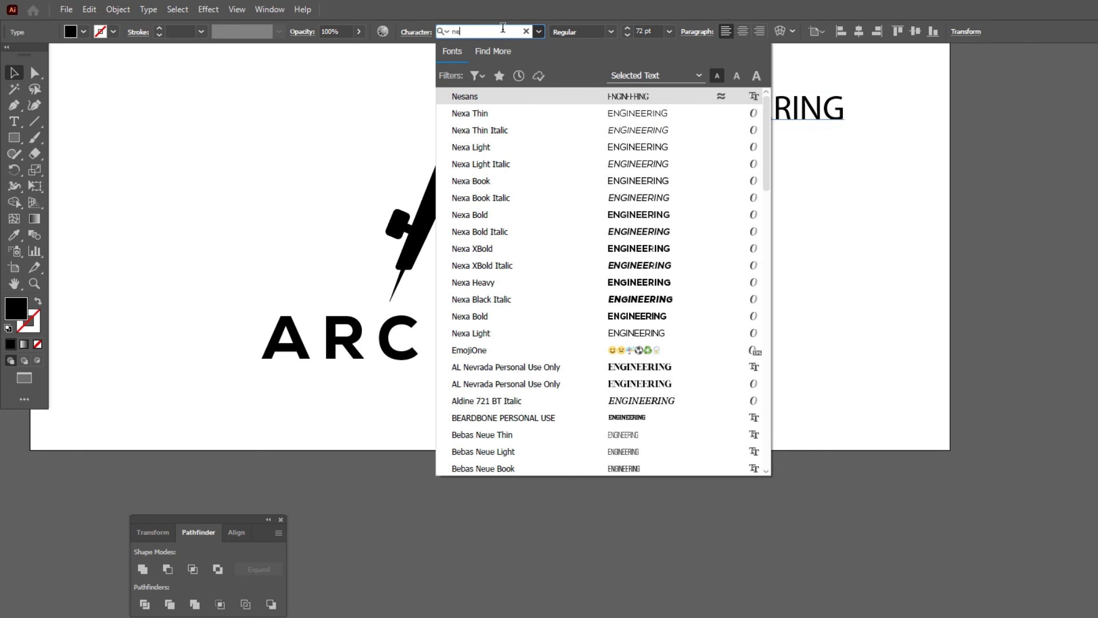